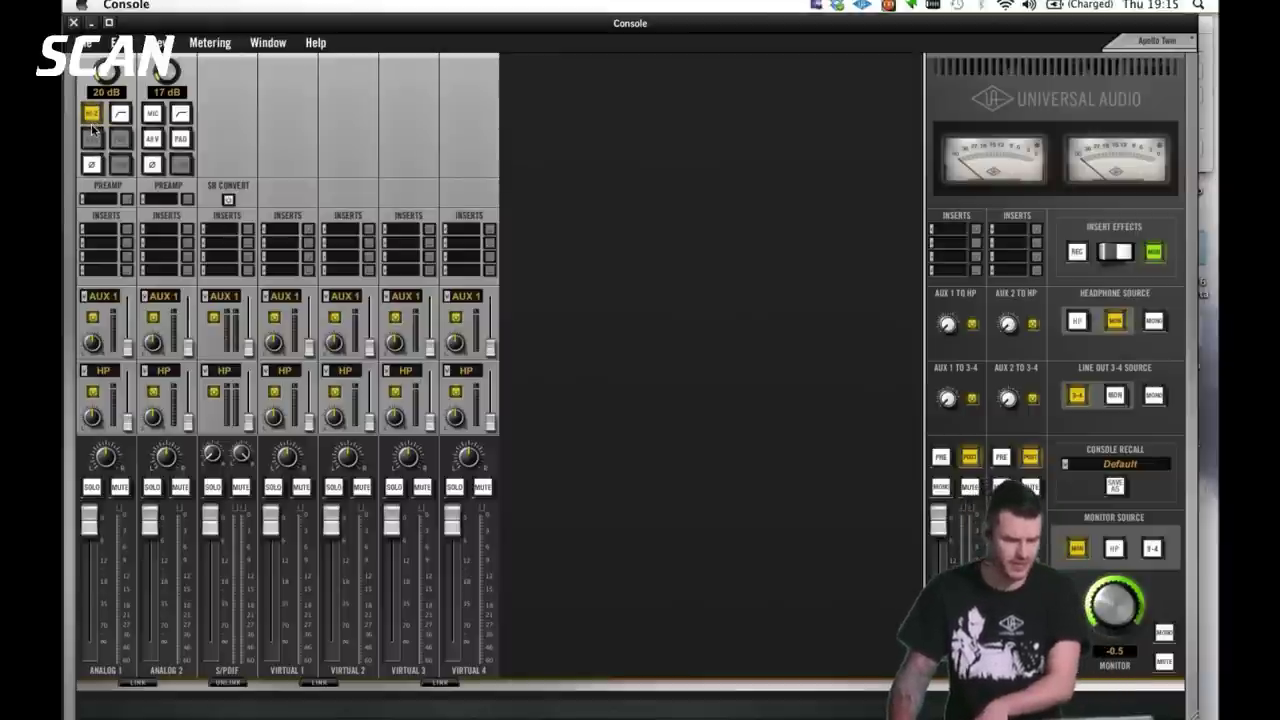
Step: Toggle the polarity inversion of the Analog 1 channel on and off repeatedly, leaving it off
left_click(93, 166)
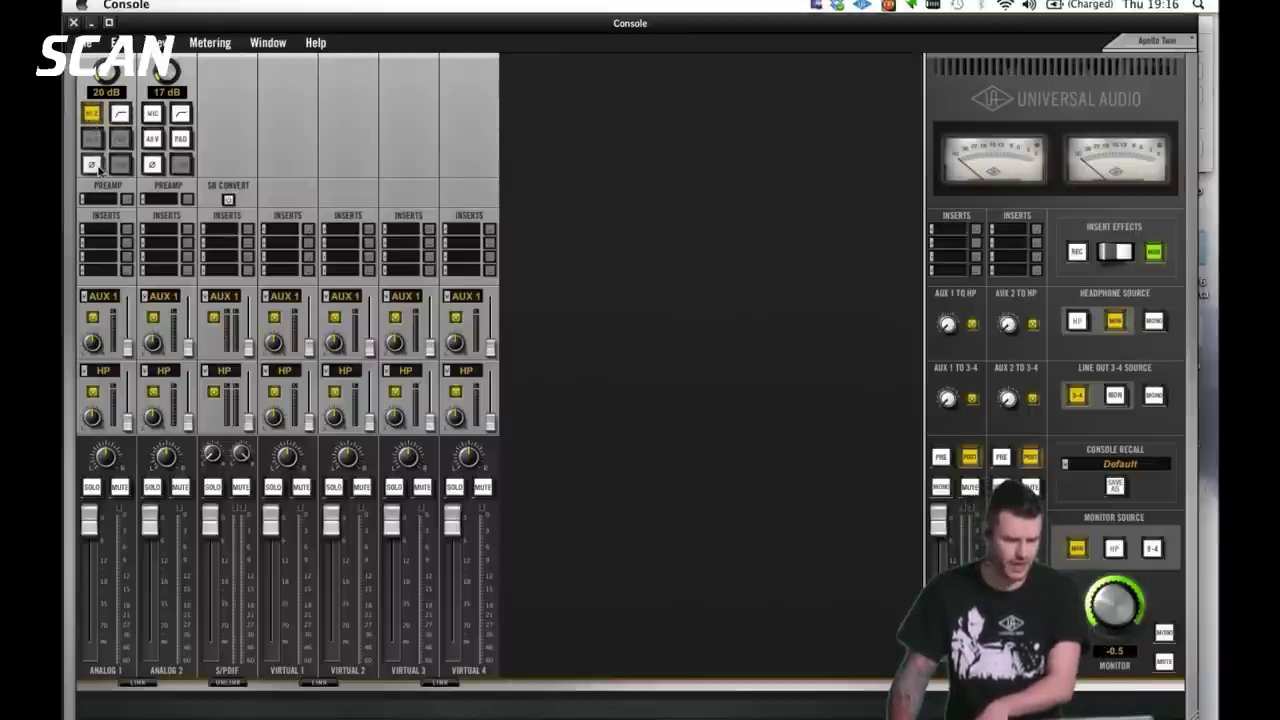
left_click(92, 165)
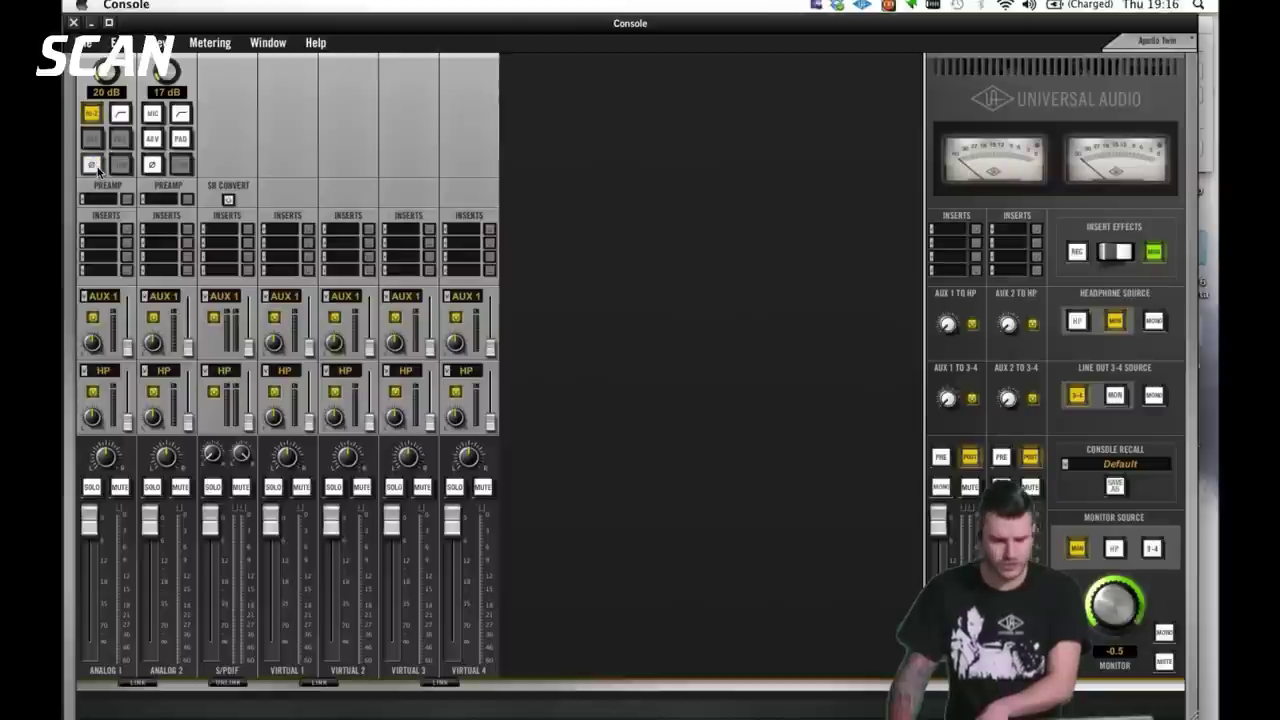
left_click(93, 166)
left_click(93, 166)
left_click(93, 166)
left_click(93, 166)
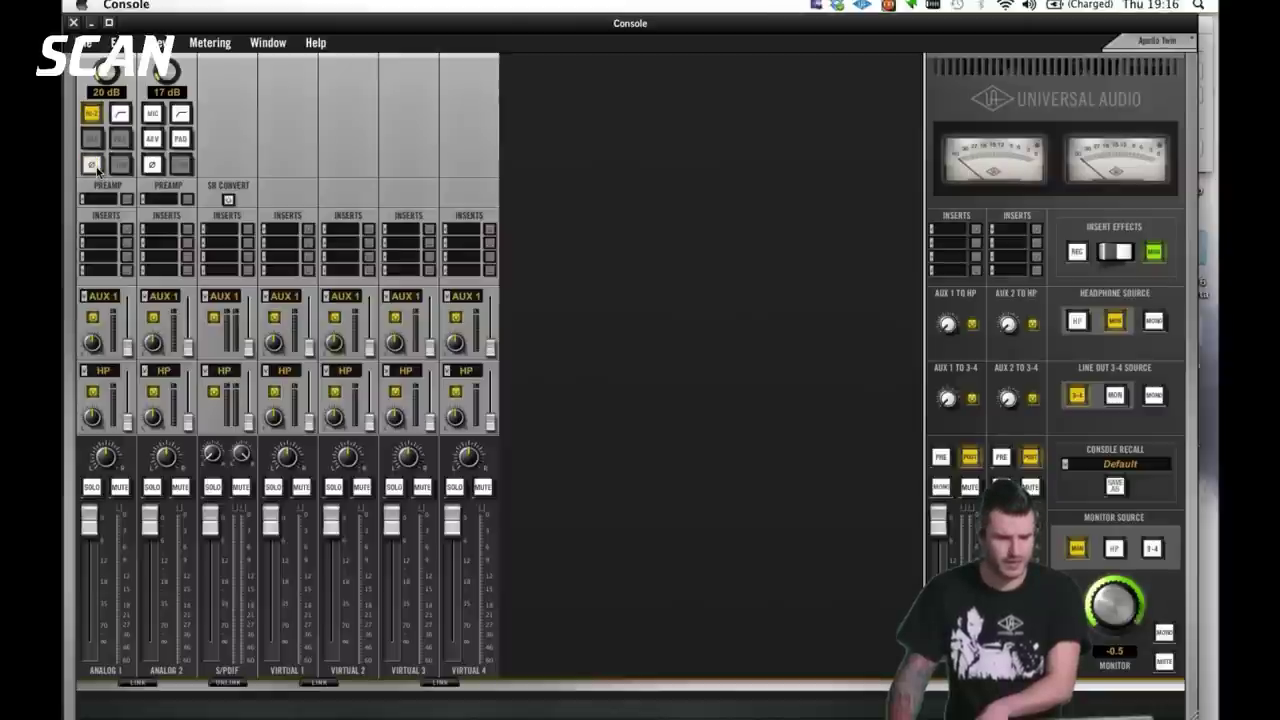
left_click(93, 166)
left_click(93, 166)
left_click(93, 166)
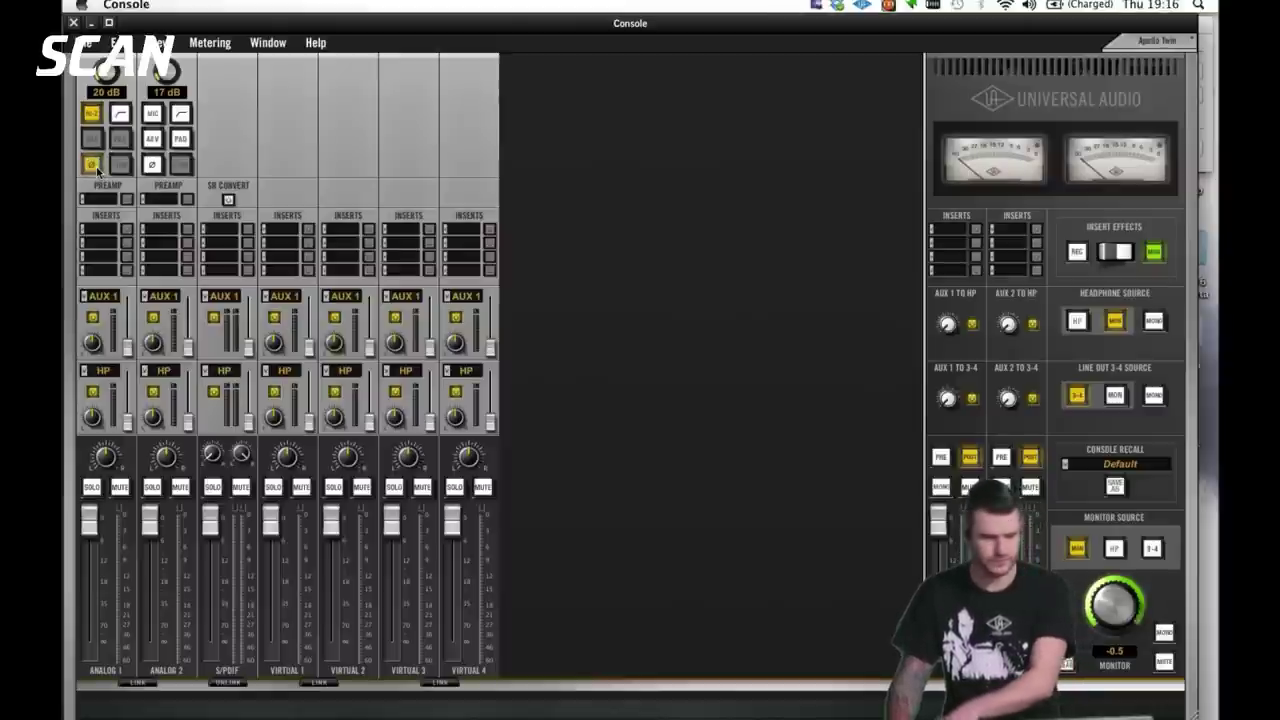
left_click(93, 166)
left_click(93, 166)
left_click(93, 166)
left_click(93, 166)
left_click(93, 166)
left_click(93, 166)
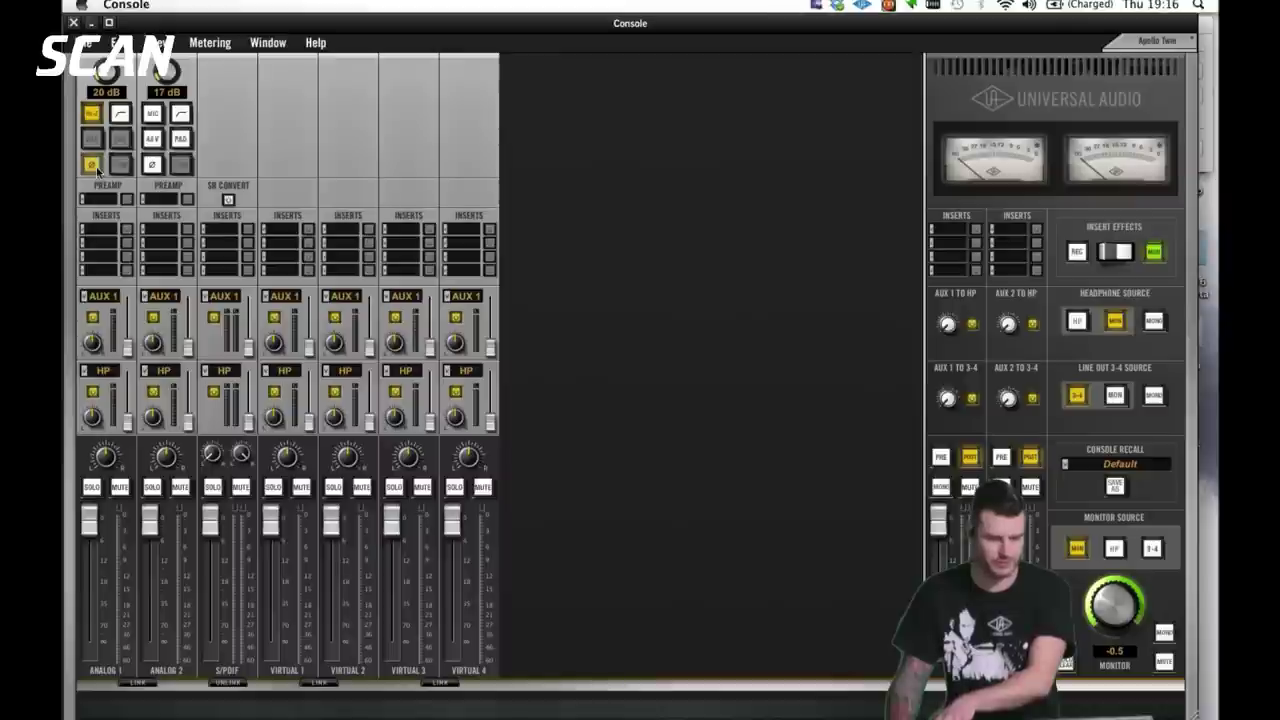
left_click(93, 166)
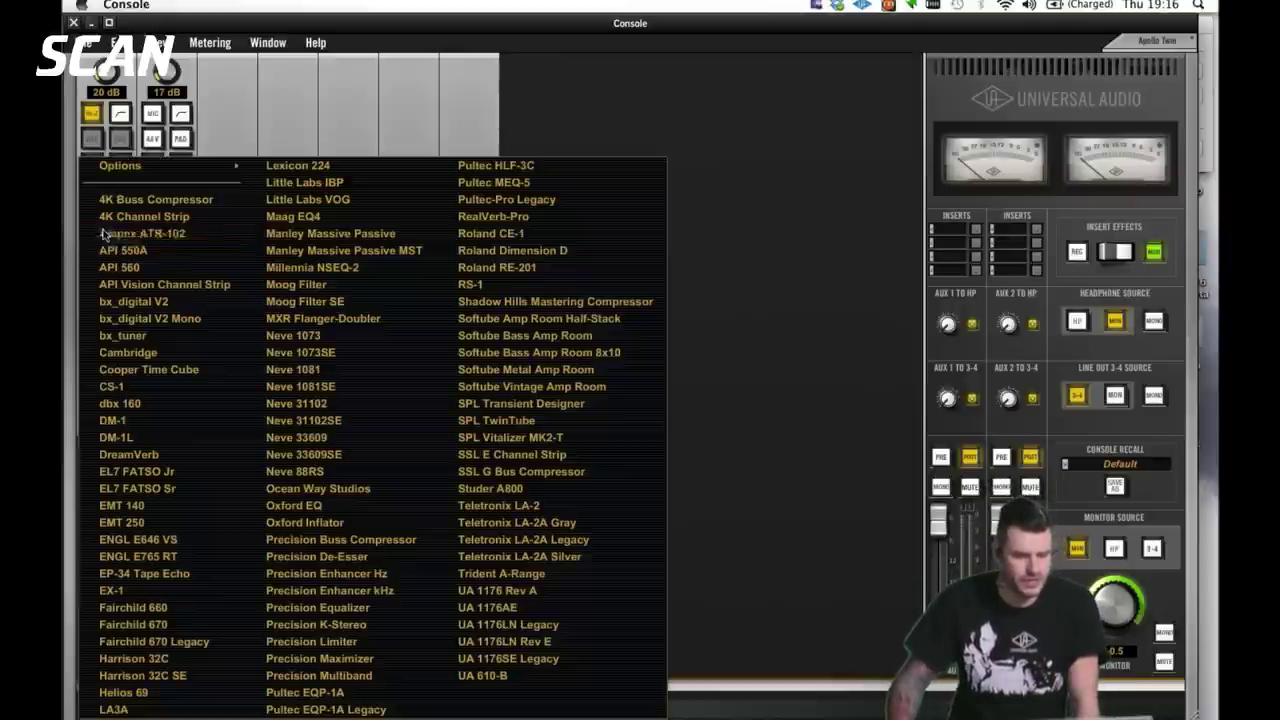
Step: Browse the plug-in list of the first insert slot on Analog 1 without choosing a plug-in
left_click(100, 229)
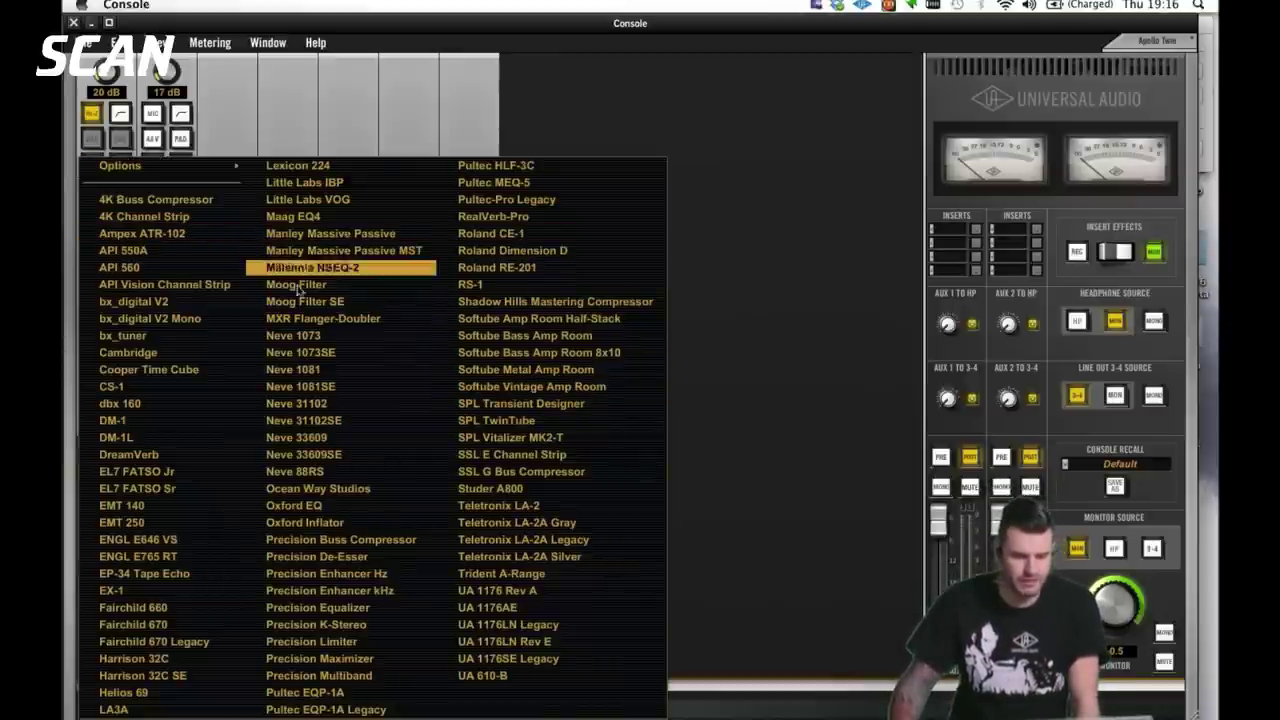
left_click(275, 130)
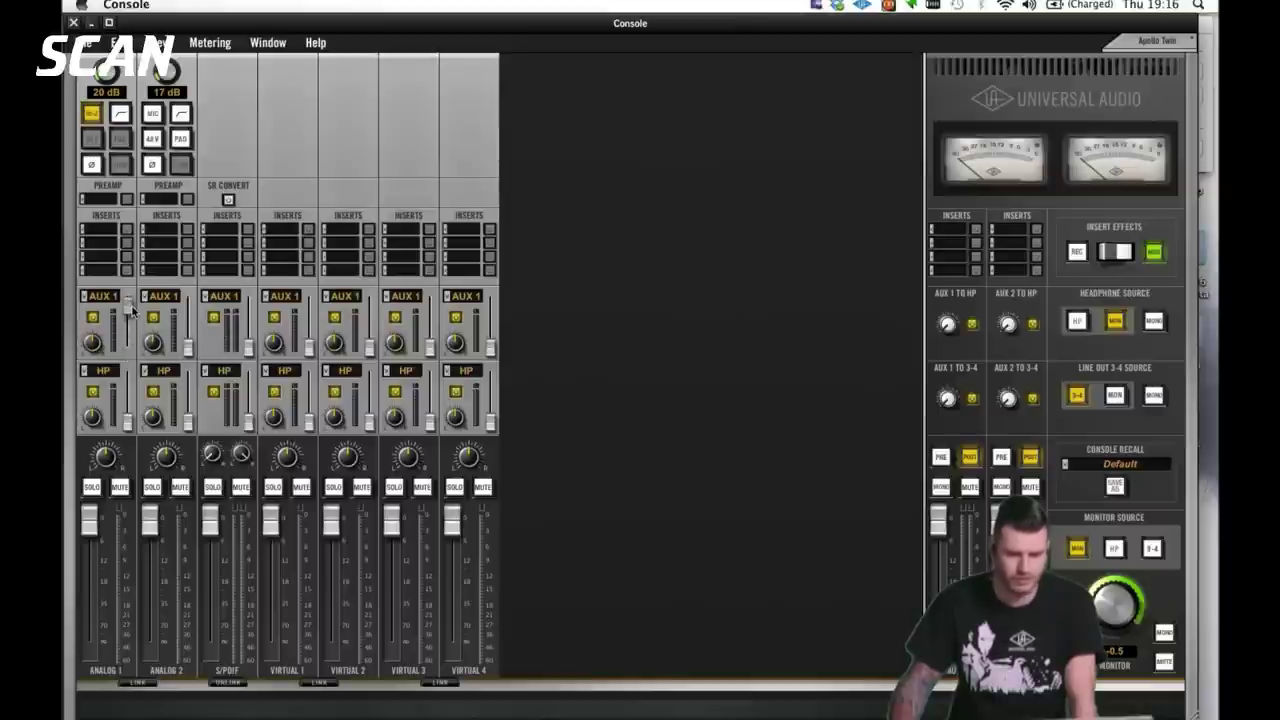
Step: Lower the Analog 1 AUX 1 send, and switch the channels' upper send to HP and finally to 3-4
left_click_drag(128, 304, 128, 342)
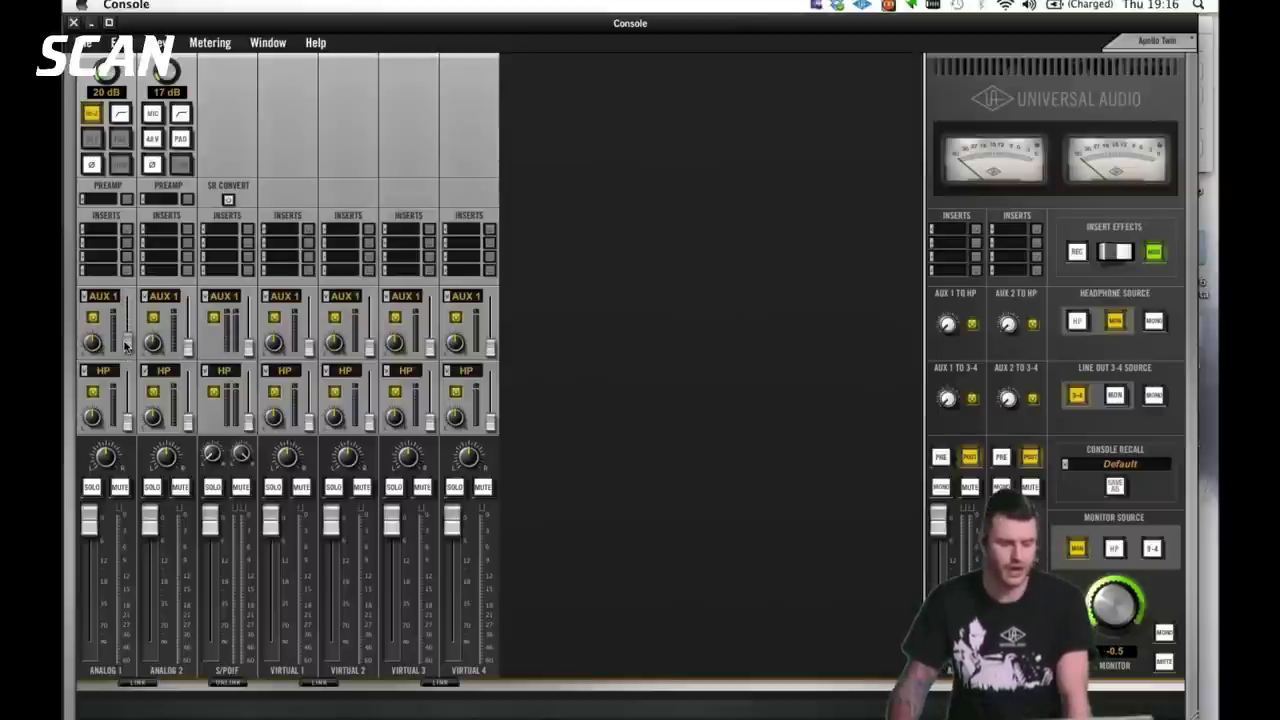
left_click(97, 296)
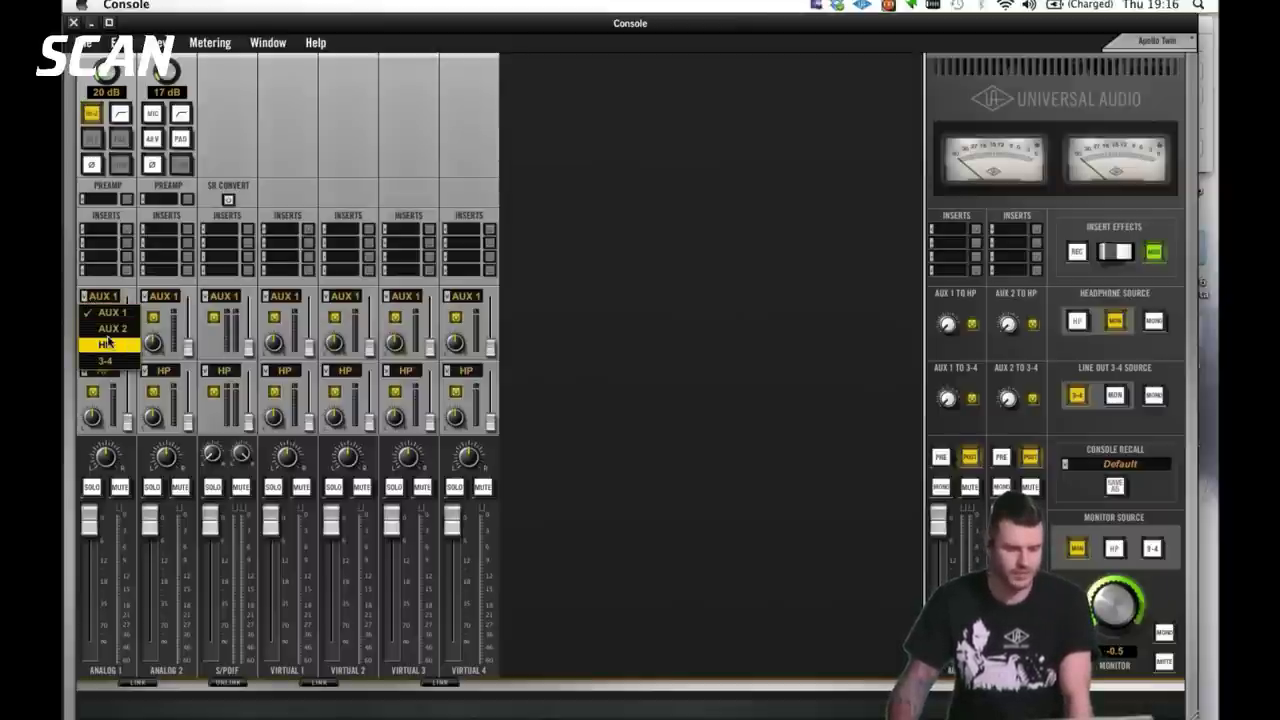
left_click(110, 343)
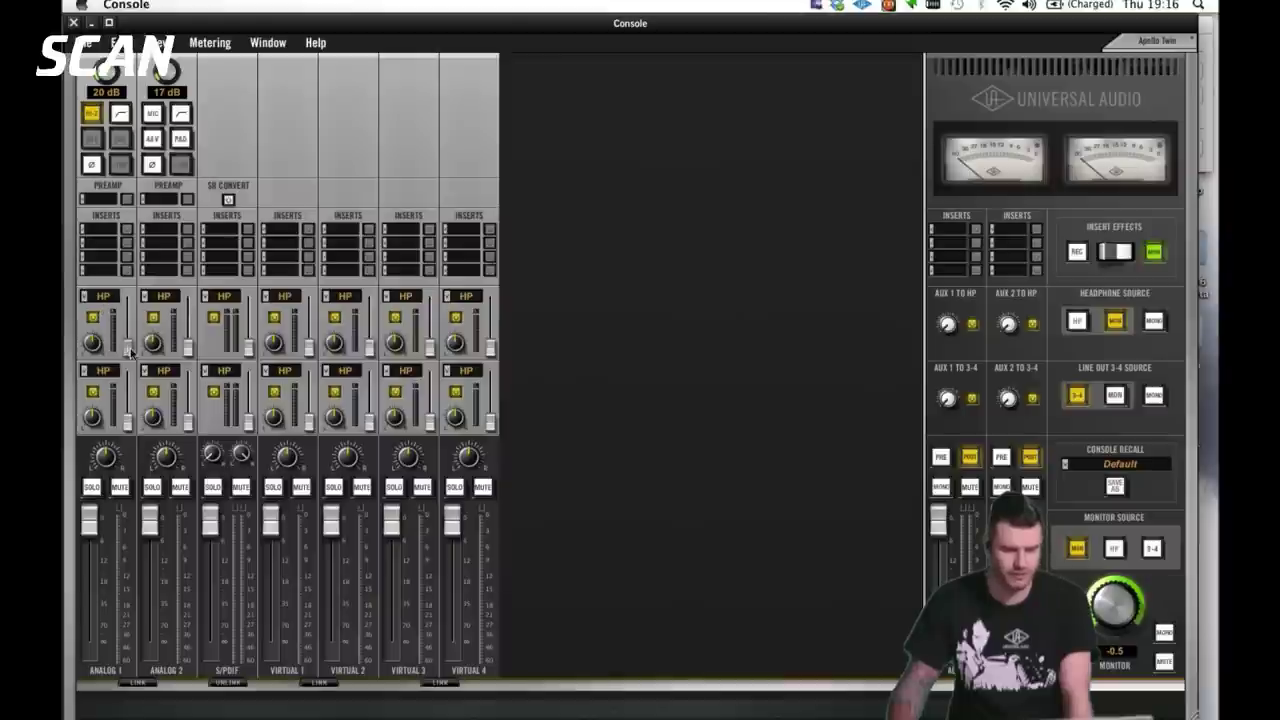
left_click(108, 297)
left_click(106, 360)
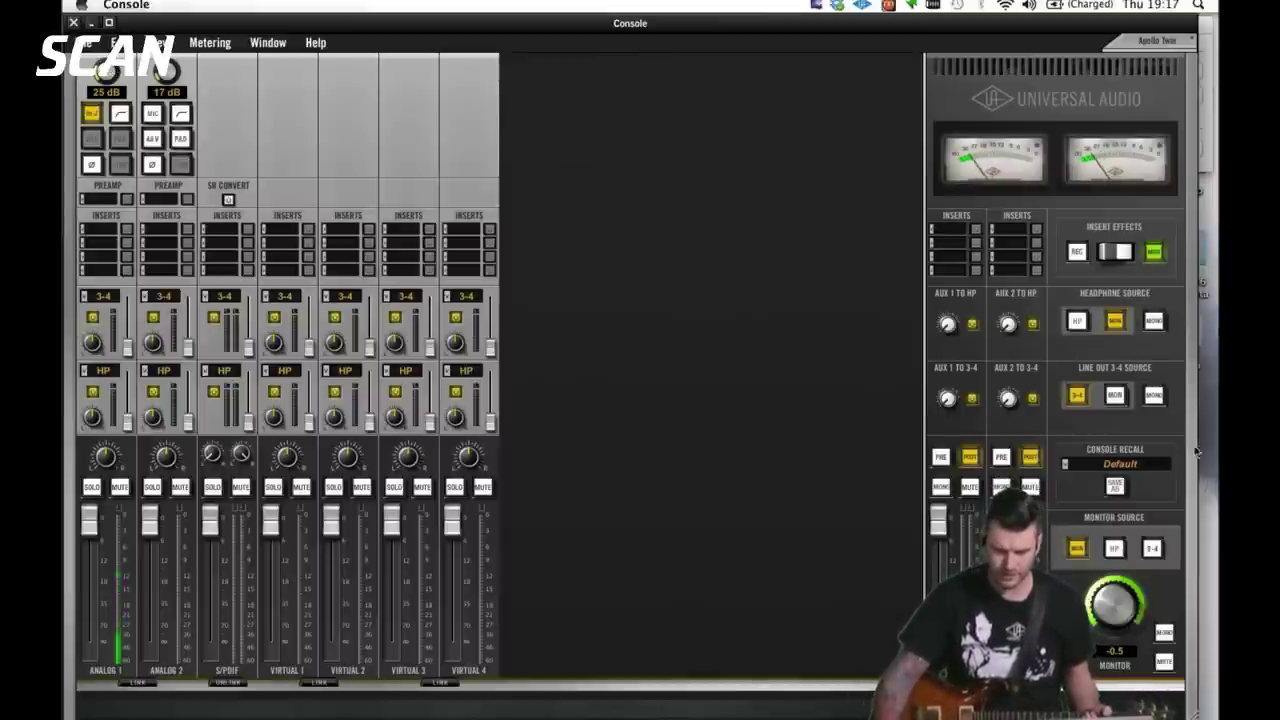
Step: Load the Scan Apollo Twin Engl session from the console recall
left_click(1061, 469)
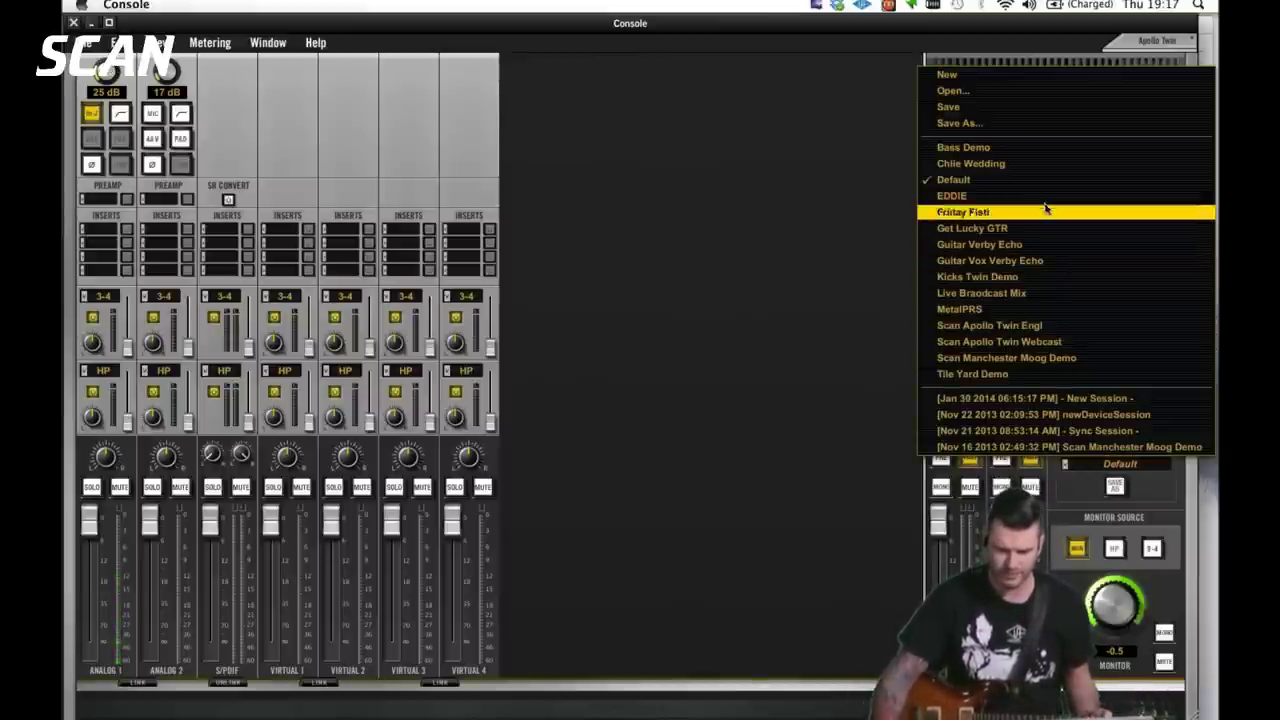
left_click(1066, 326)
left_click(532, 418)
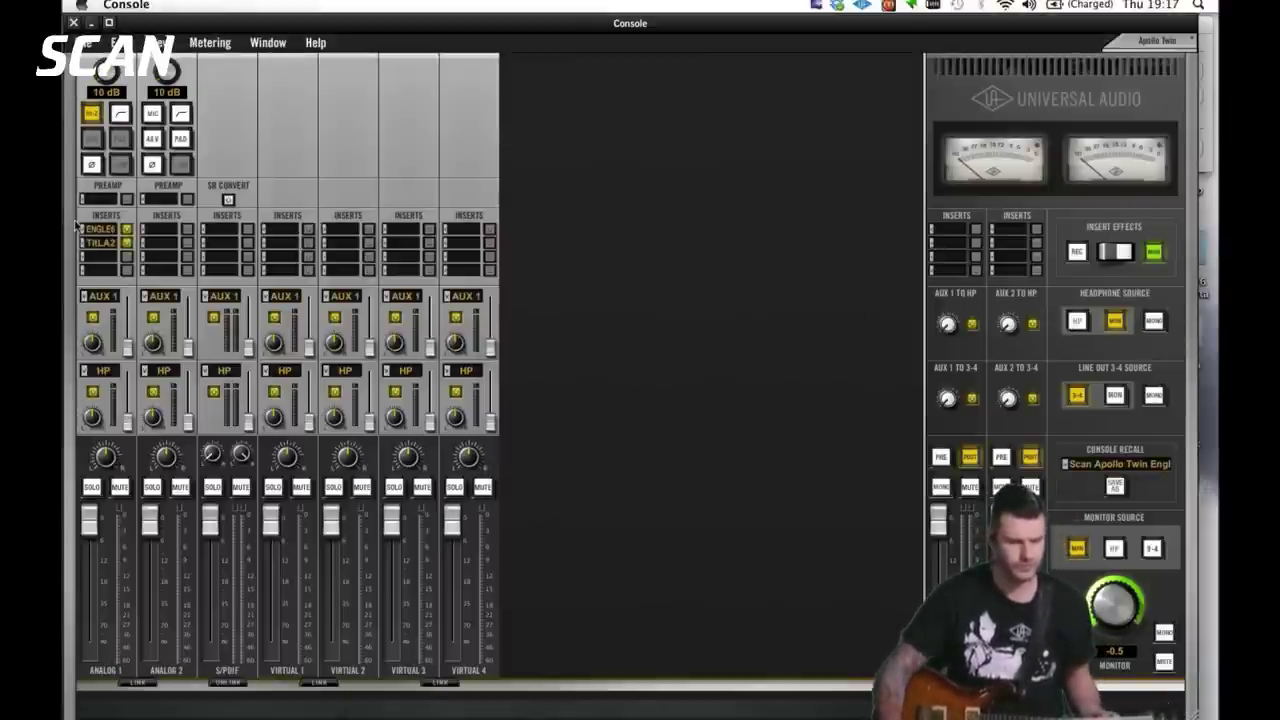
Step: Open the ENGL E646 VS amp plug-in on the first Analog 1 insert, examine its settings and close it
left_click(92, 229)
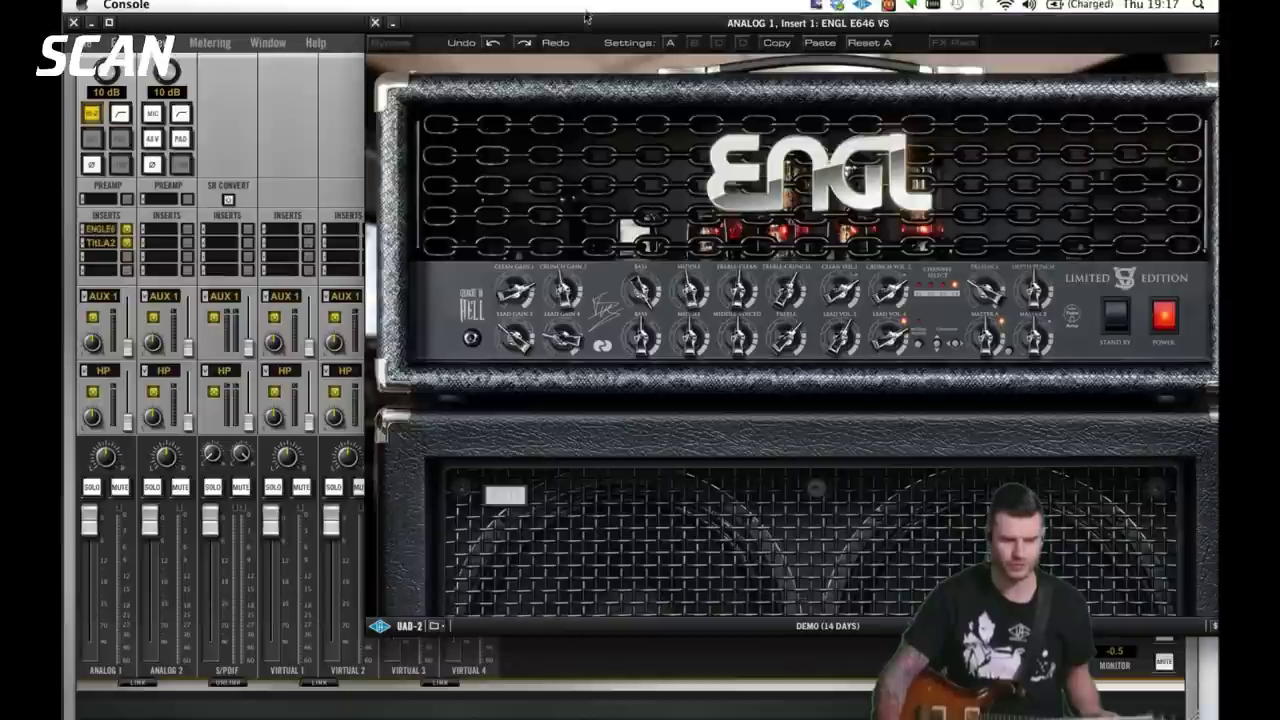
left_click_drag(590, 20, 455, 18)
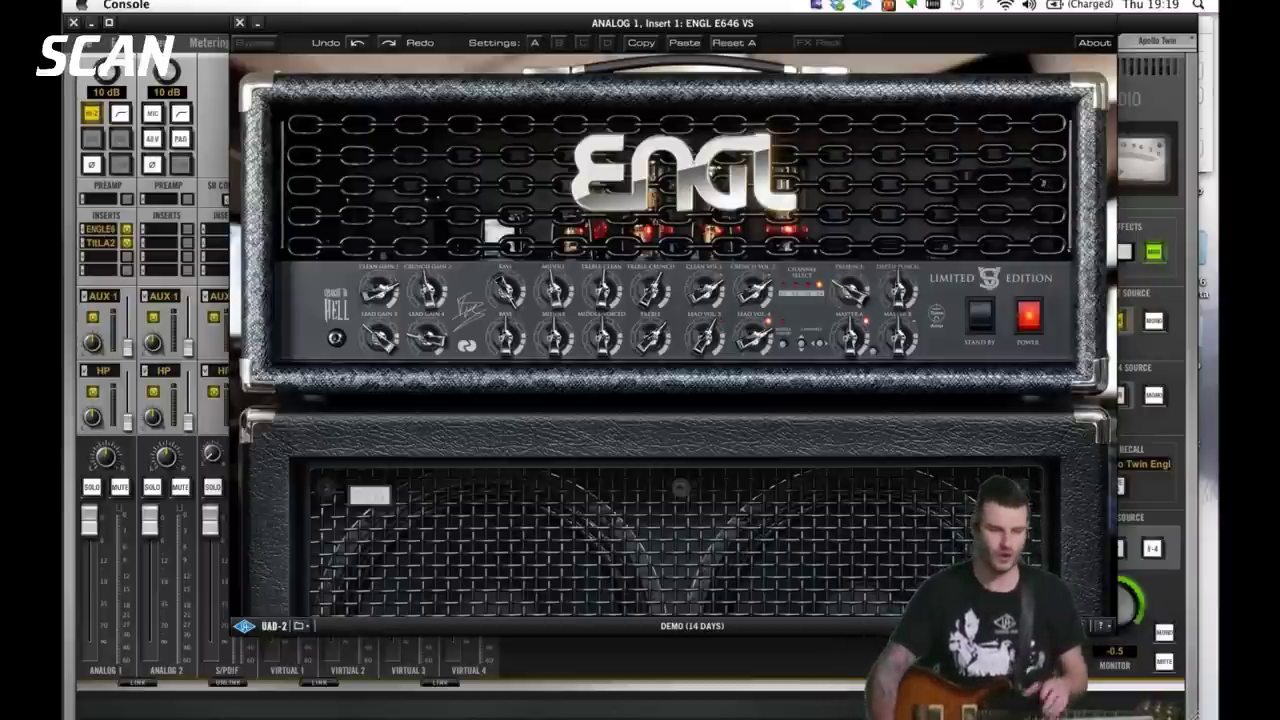
left_click(240, 23)
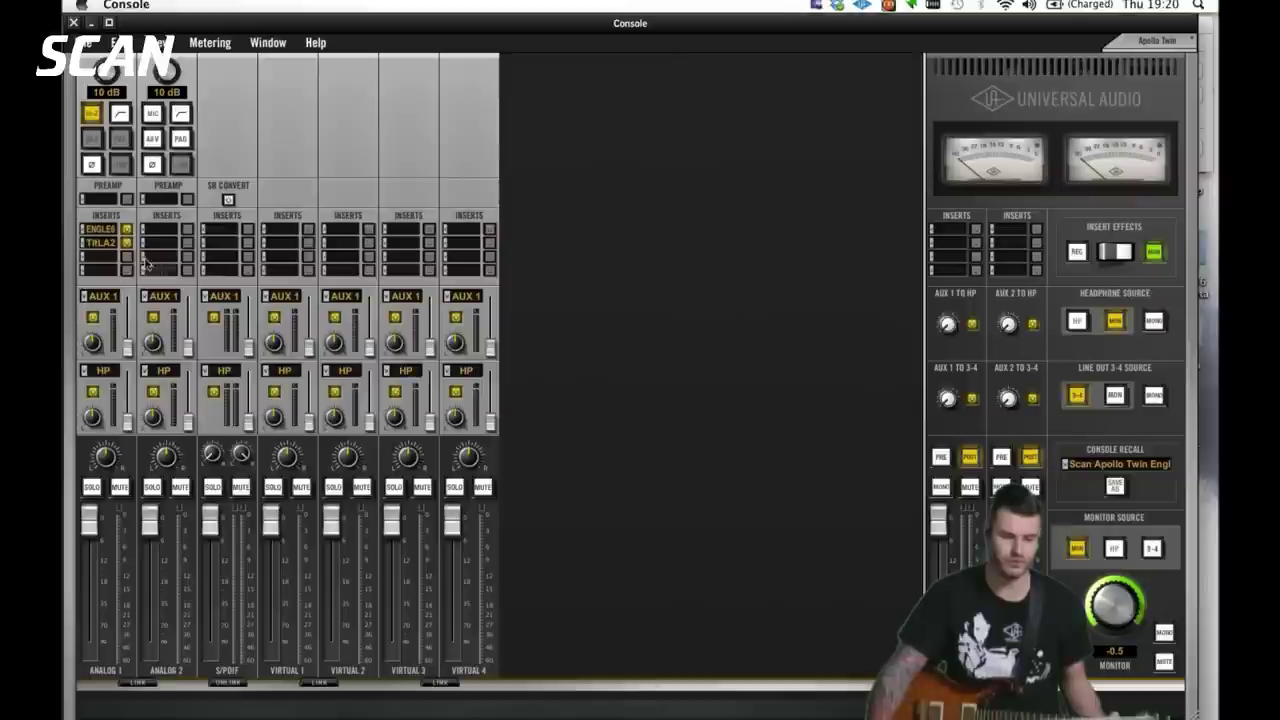
Step: Examine the Teletronix LA-2 and ENGL E646 VS plug-ins inserted on Analog 1, and close both windows
left_click(100, 243)
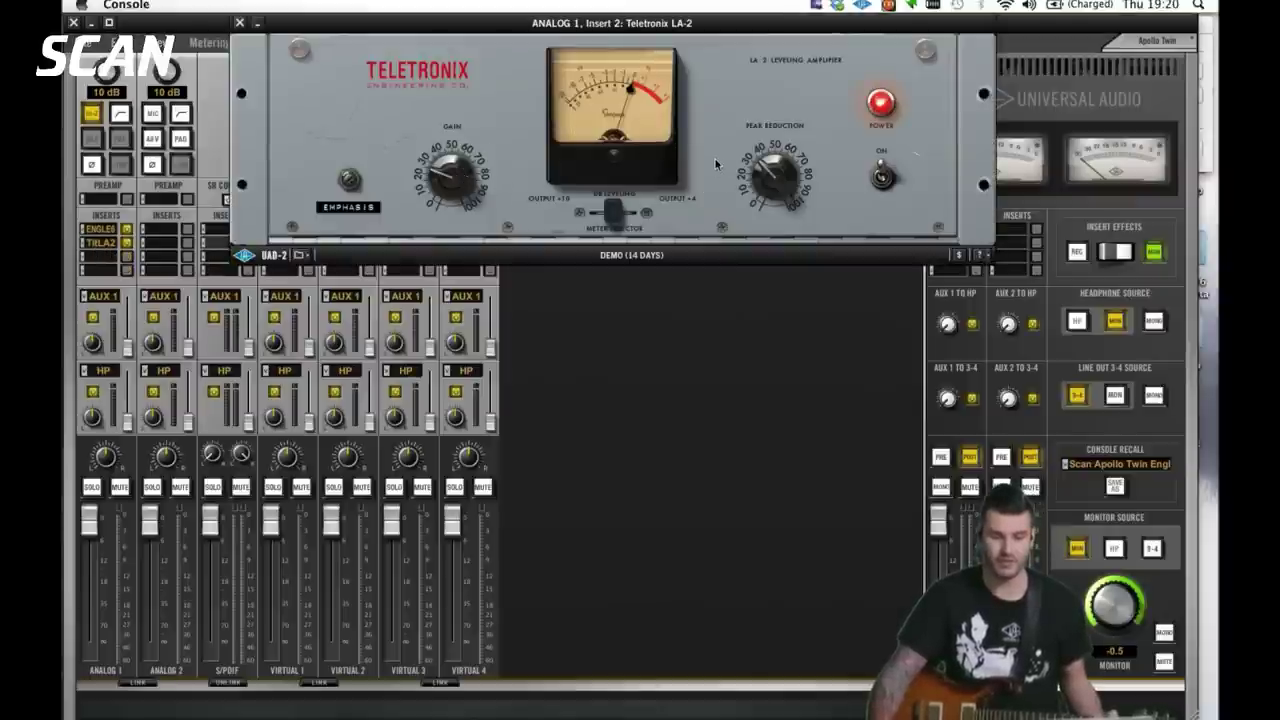
left_click(100, 229)
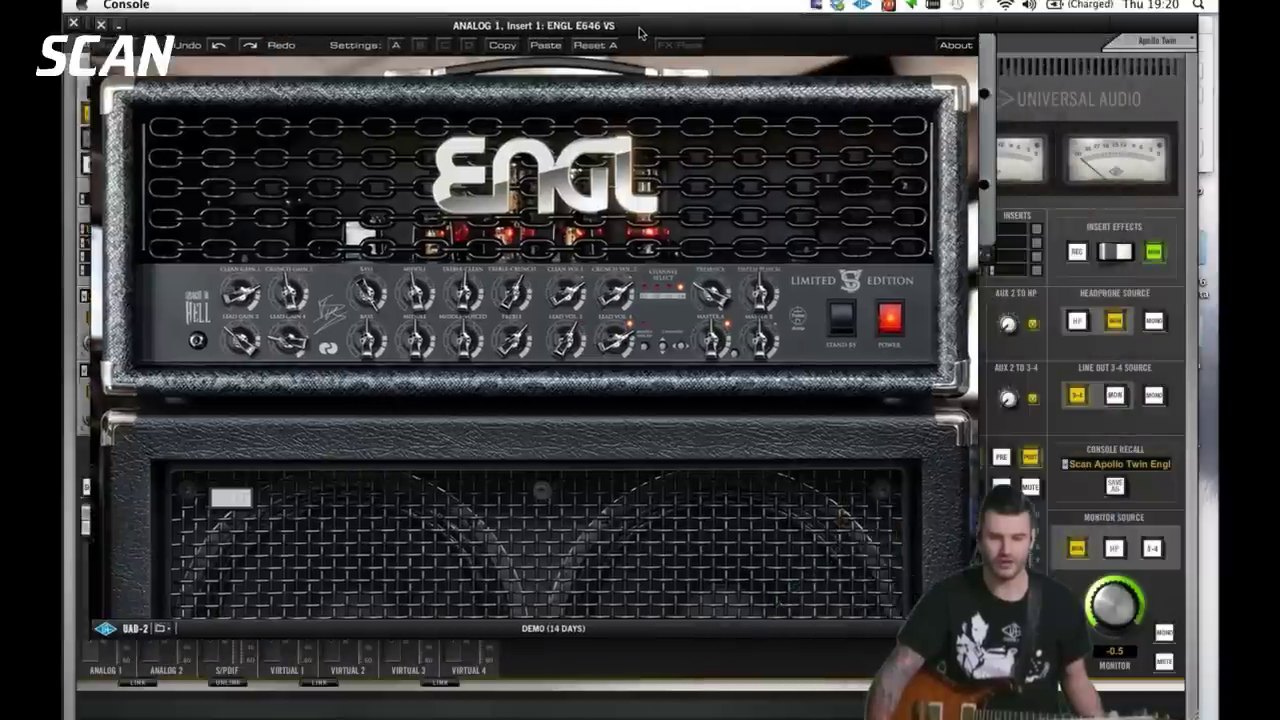
left_click_drag(640, 33, 599, 35)
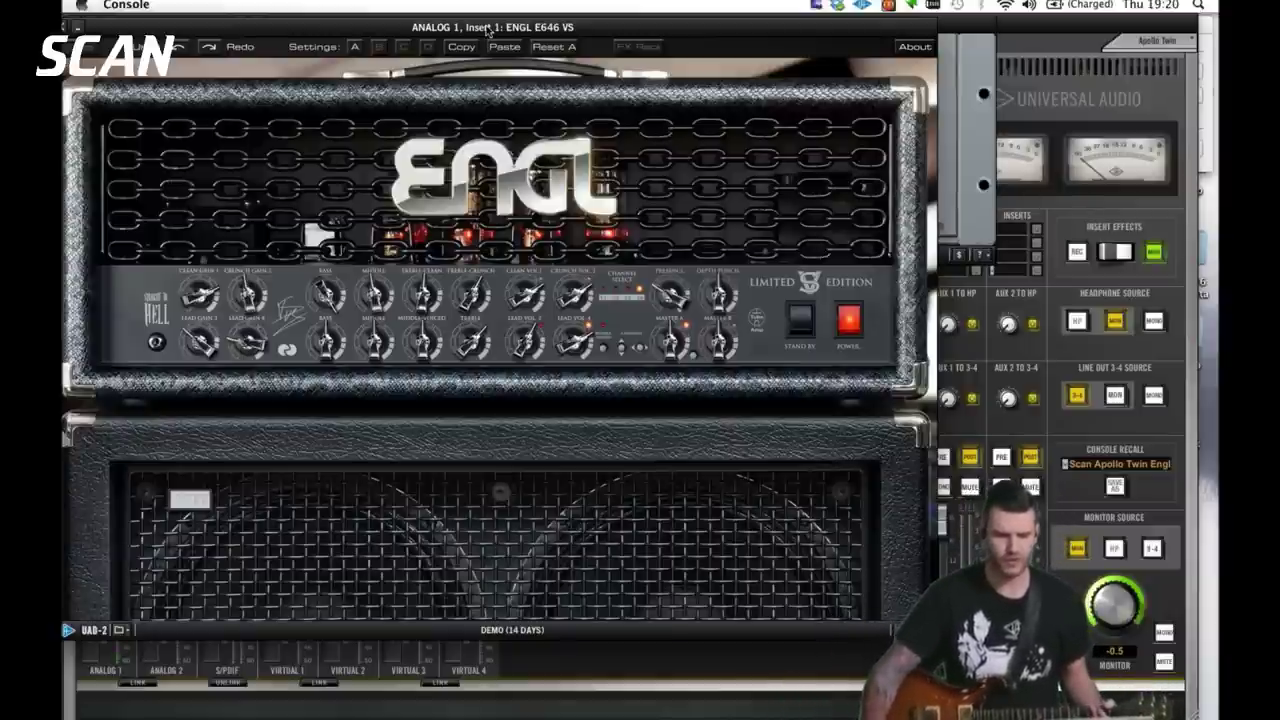
left_click_drag(487, 27, 527, 27)
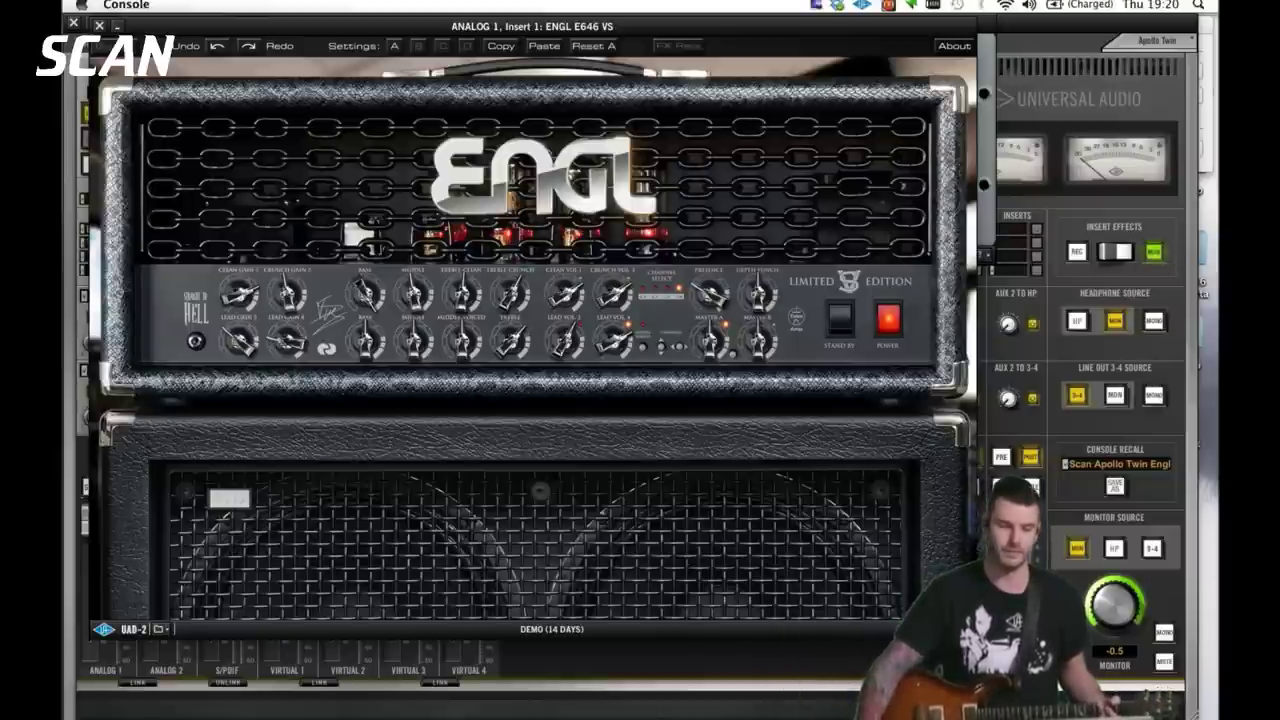
left_click(99, 27)
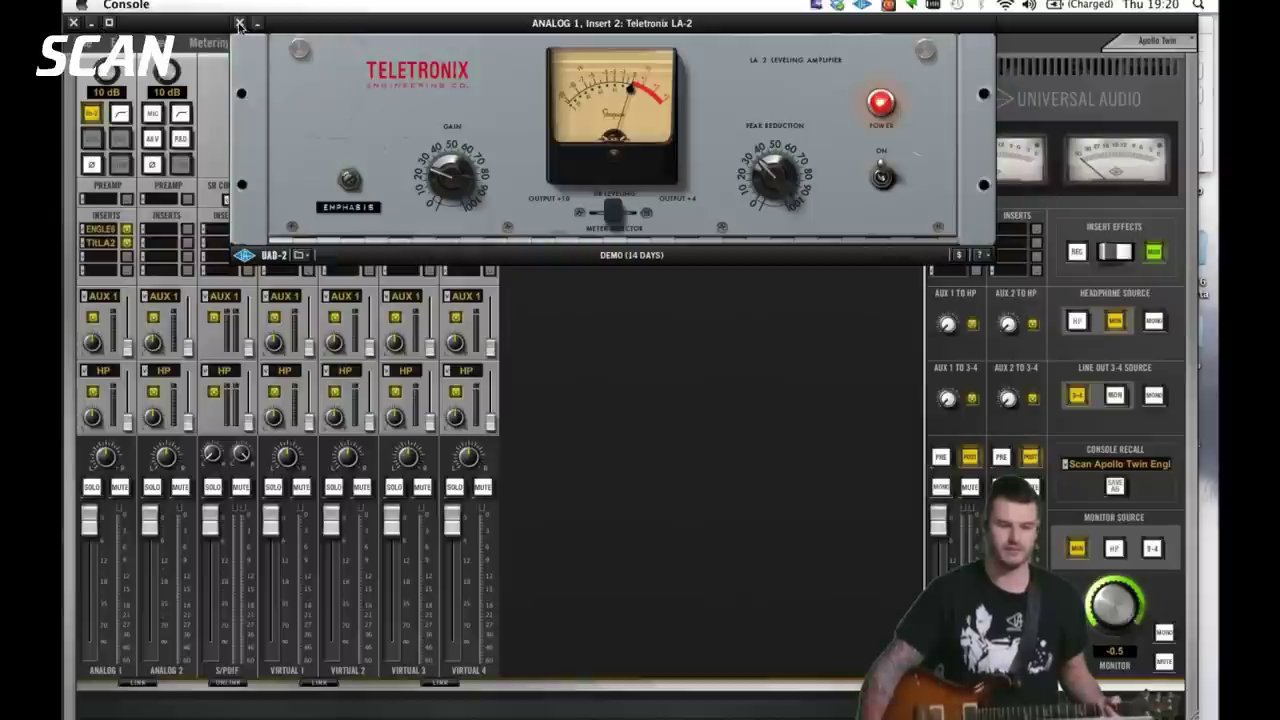
left_click(246, 25)
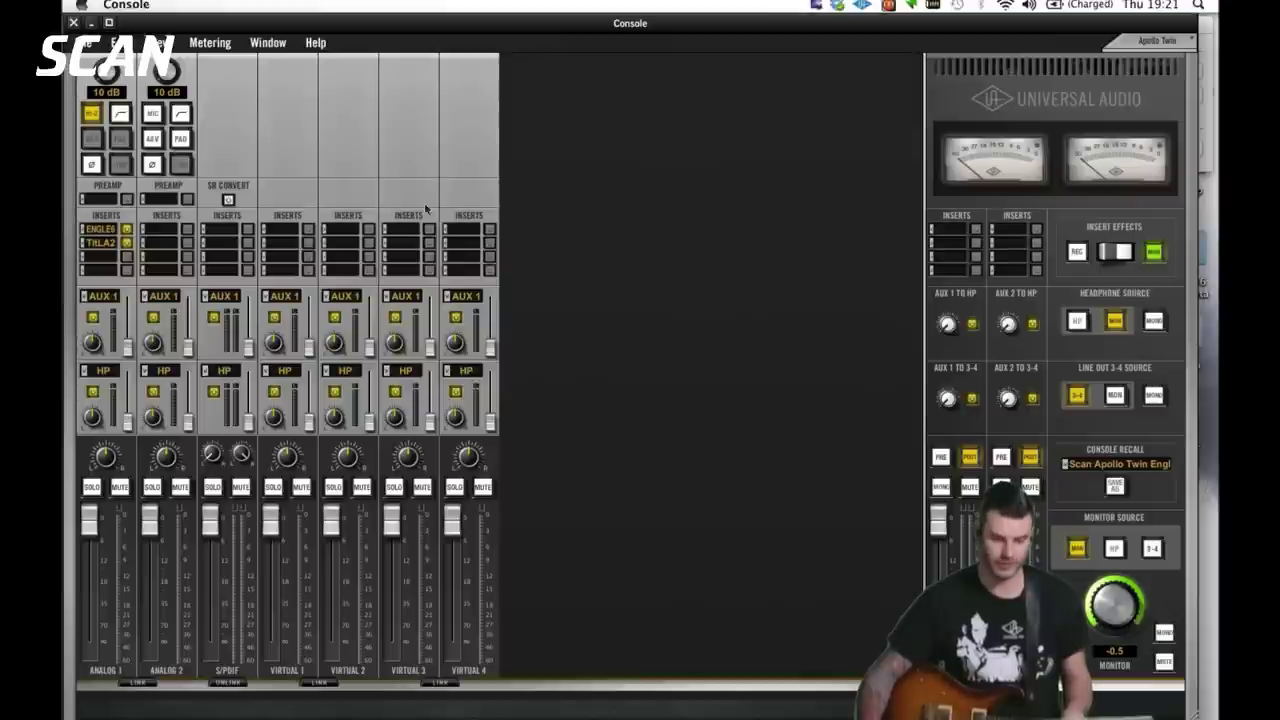
Step: Load the Scan Apollo Twin Webcast session from the console recall
left_click(1069, 472)
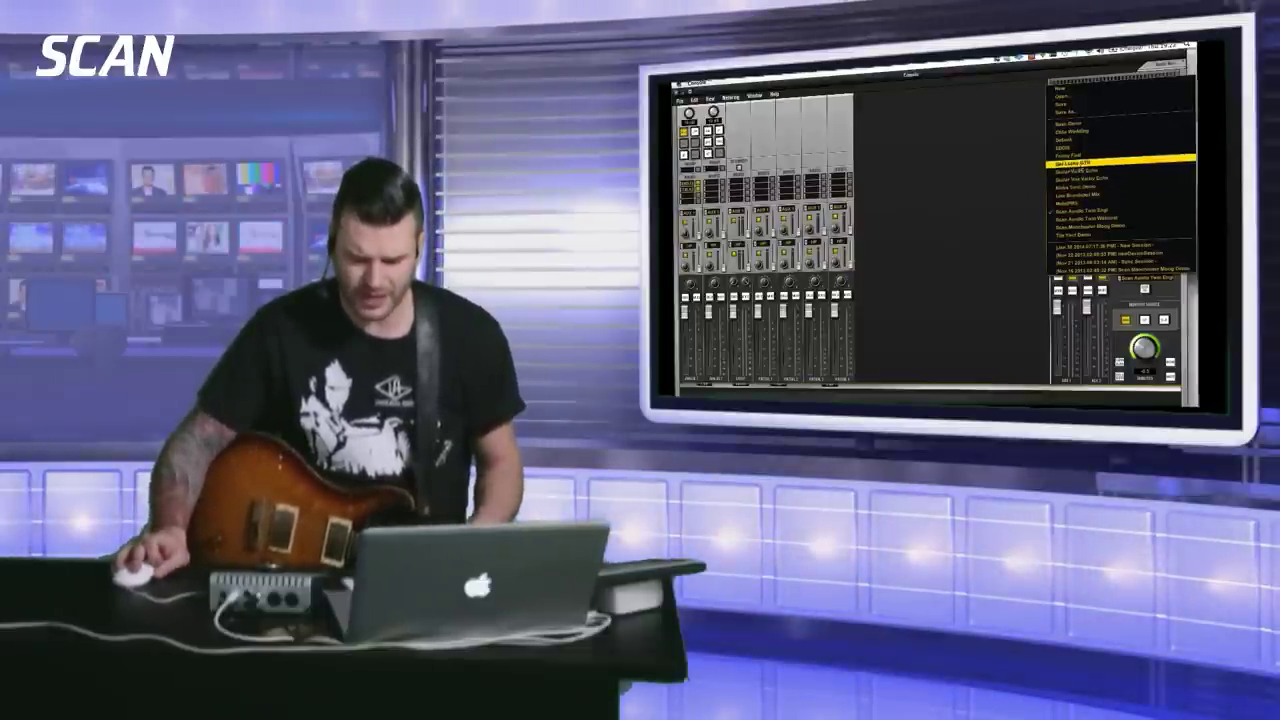
left_click(1100, 212)
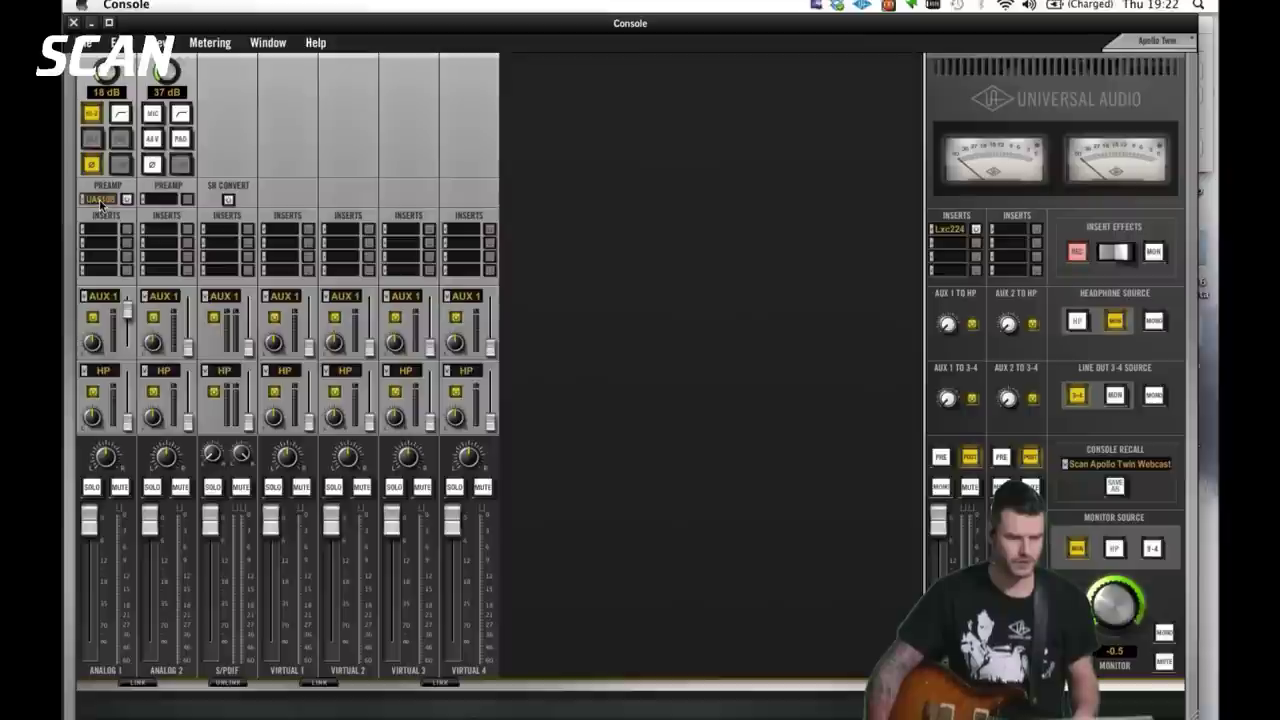
Step: Open the UA 610-B preamp of Analog 1, reposition its window and turn off the channel's polarity inversion
left_click(100, 200)
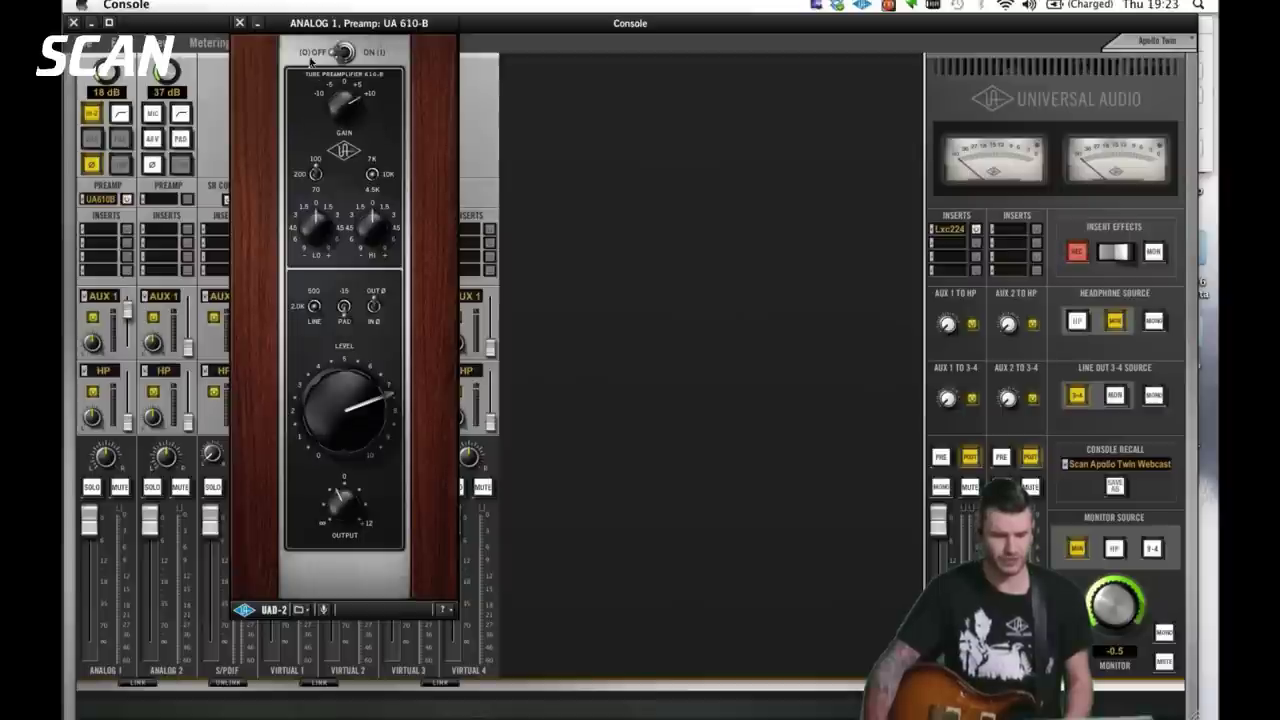
left_click_drag(305, 30, 320, 30)
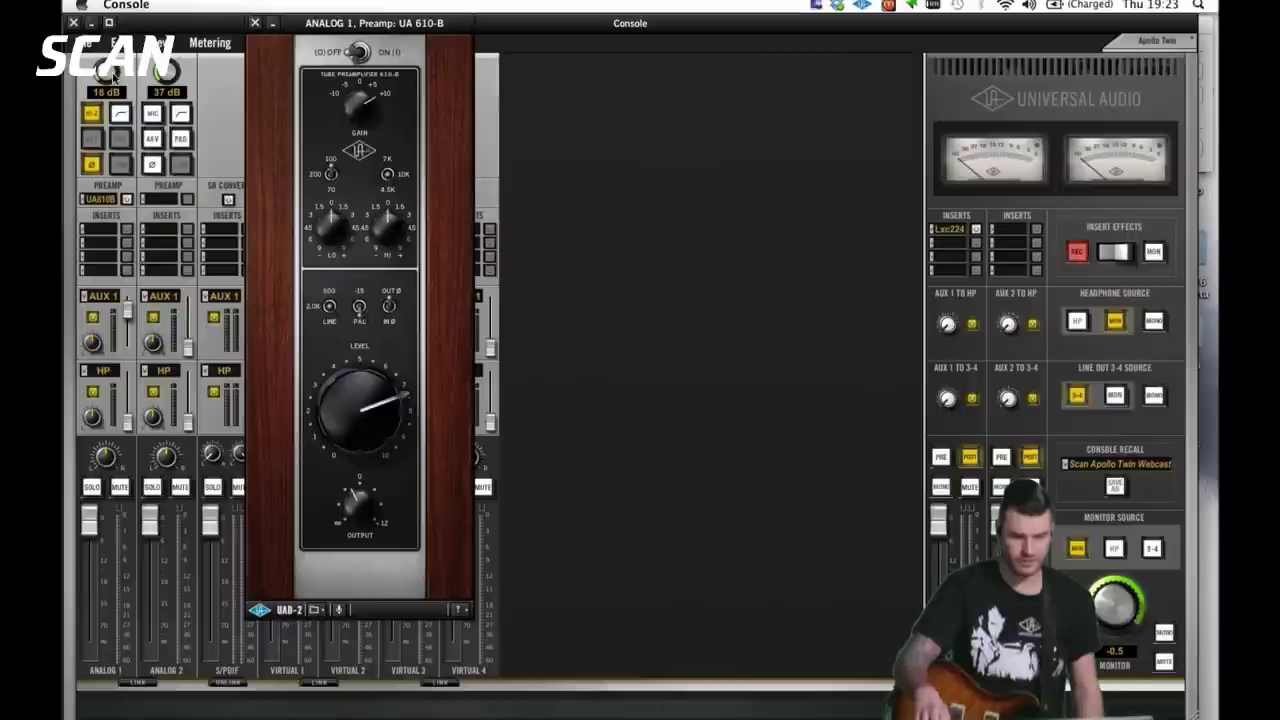
left_click(91, 163)
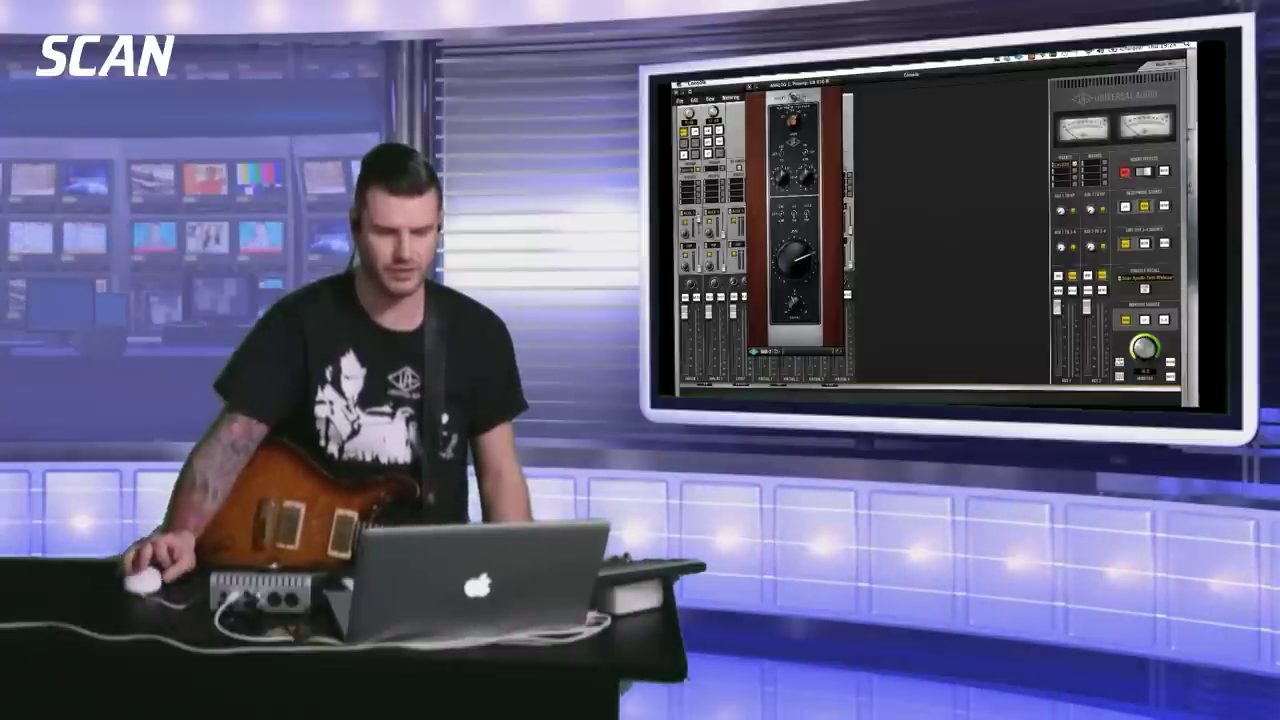
left_click_drag(792, 82, 802, 82)
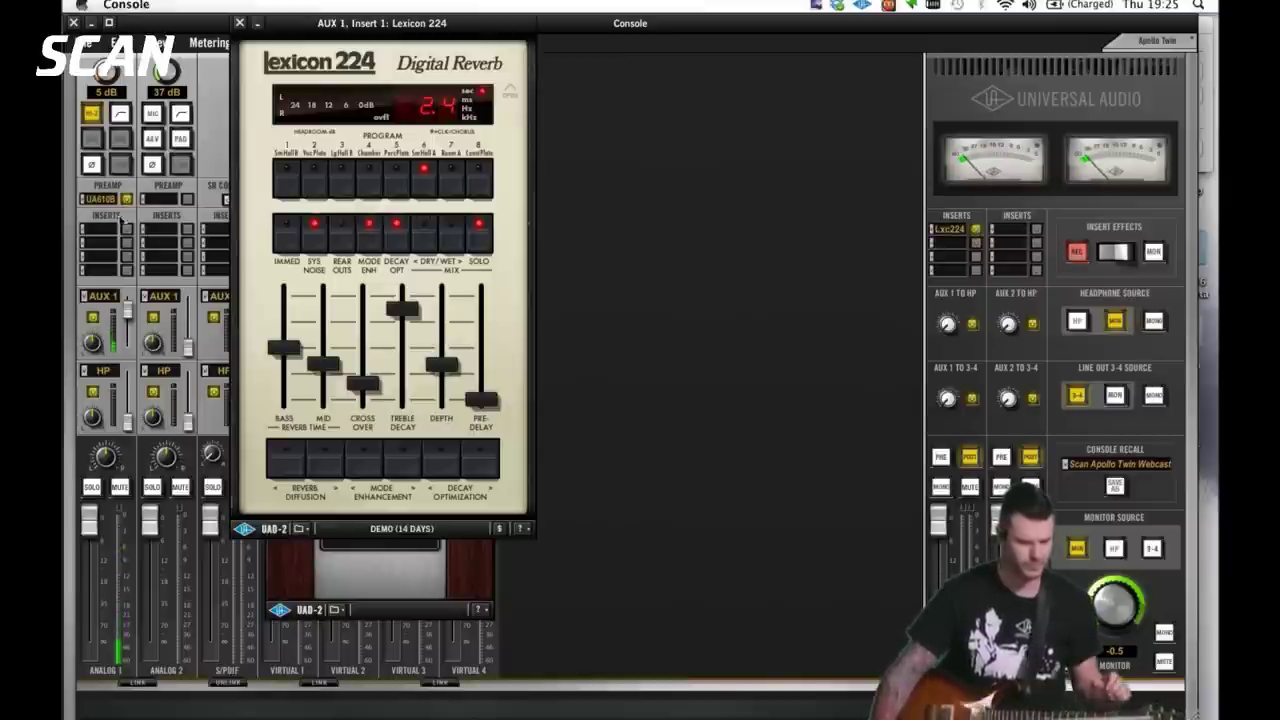
Step: Switch to Pro Tools and open the recent session Apollo Twin Demo Kicks Jan 2013.ptx
mouse_move(74, 219)
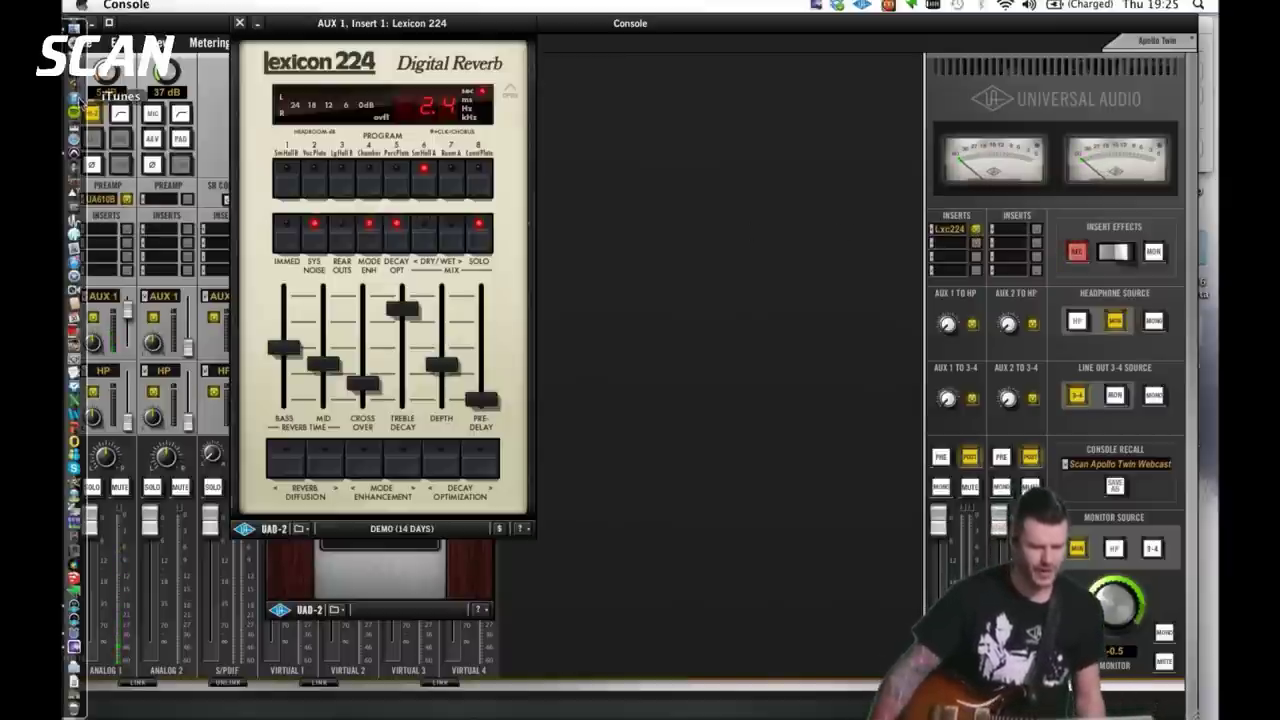
left_click(76, 157)
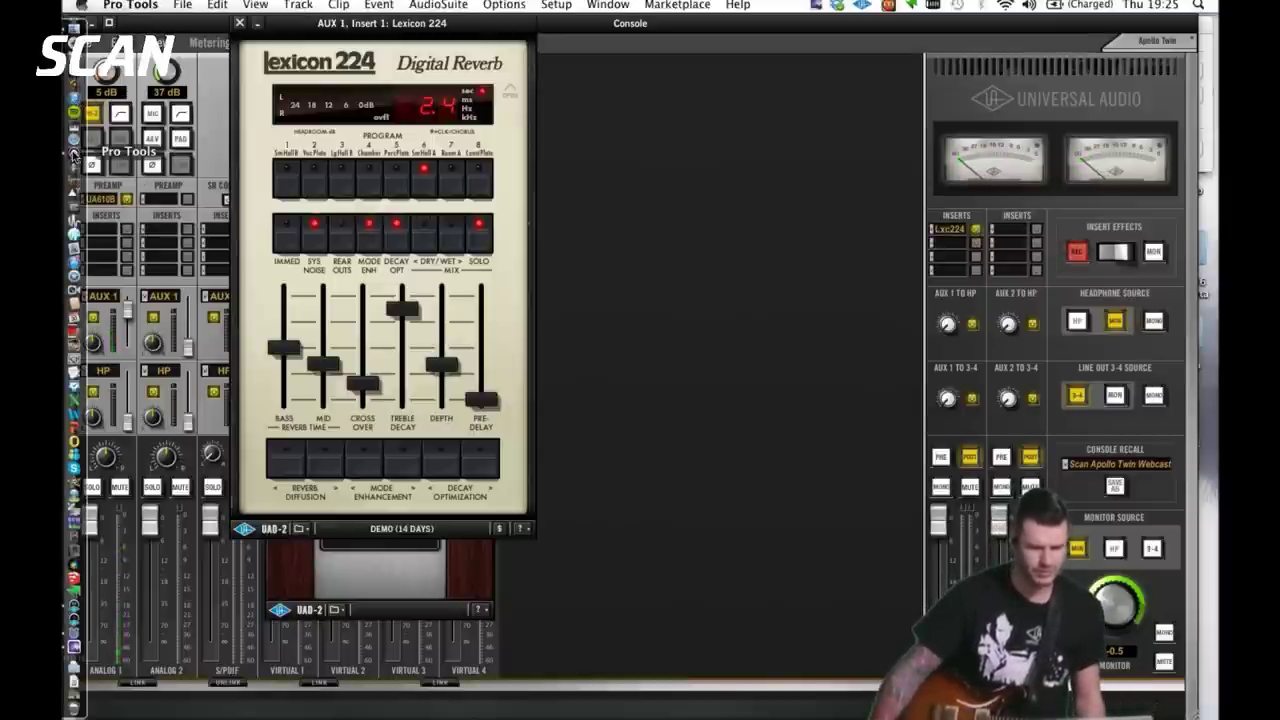
left_click(183, 5)
mouse_move(226, 56)
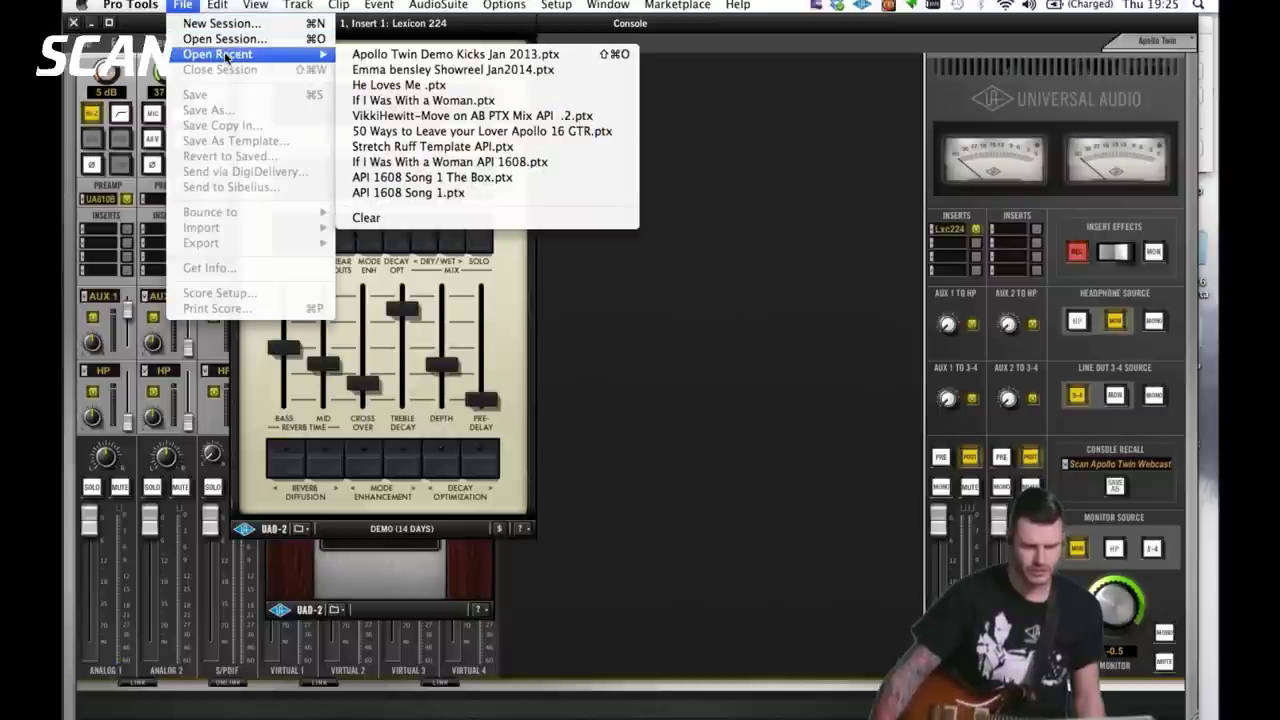
left_click(368, 55)
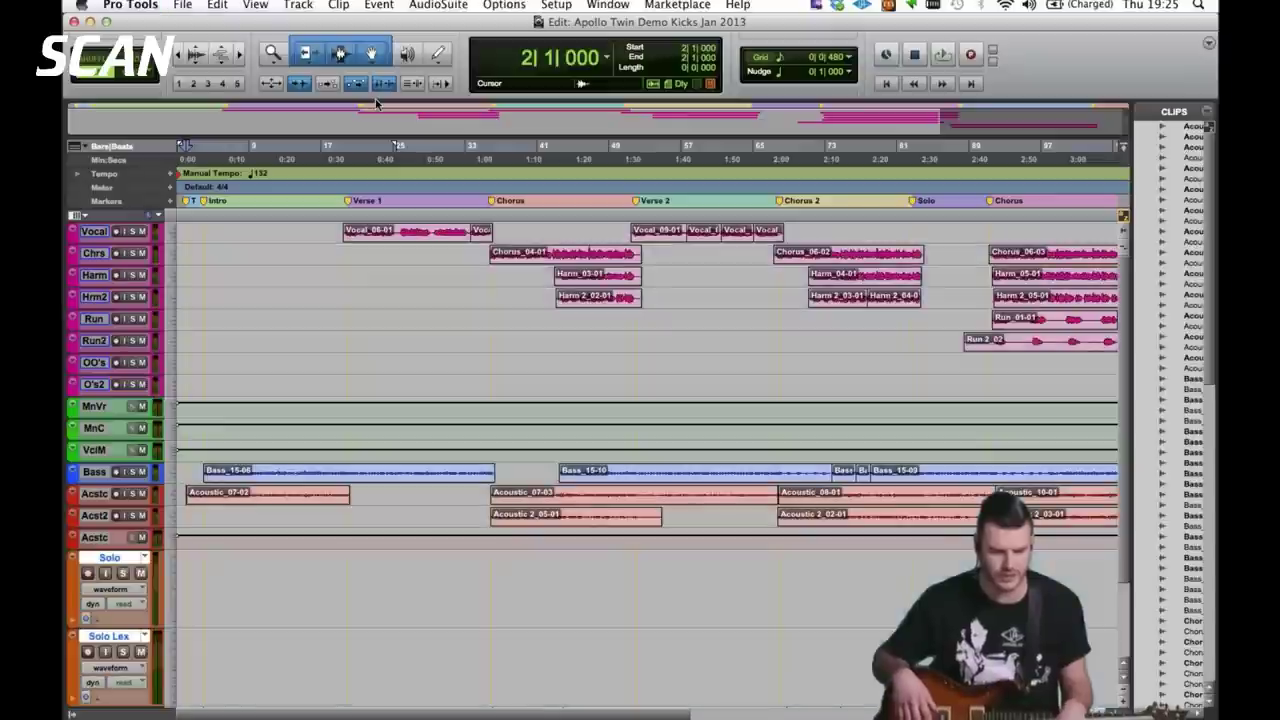
Step: Place the playback position at the intro at 4|1|529, and at 16|4|797 shortly before Verse 1
left_click(207, 157)
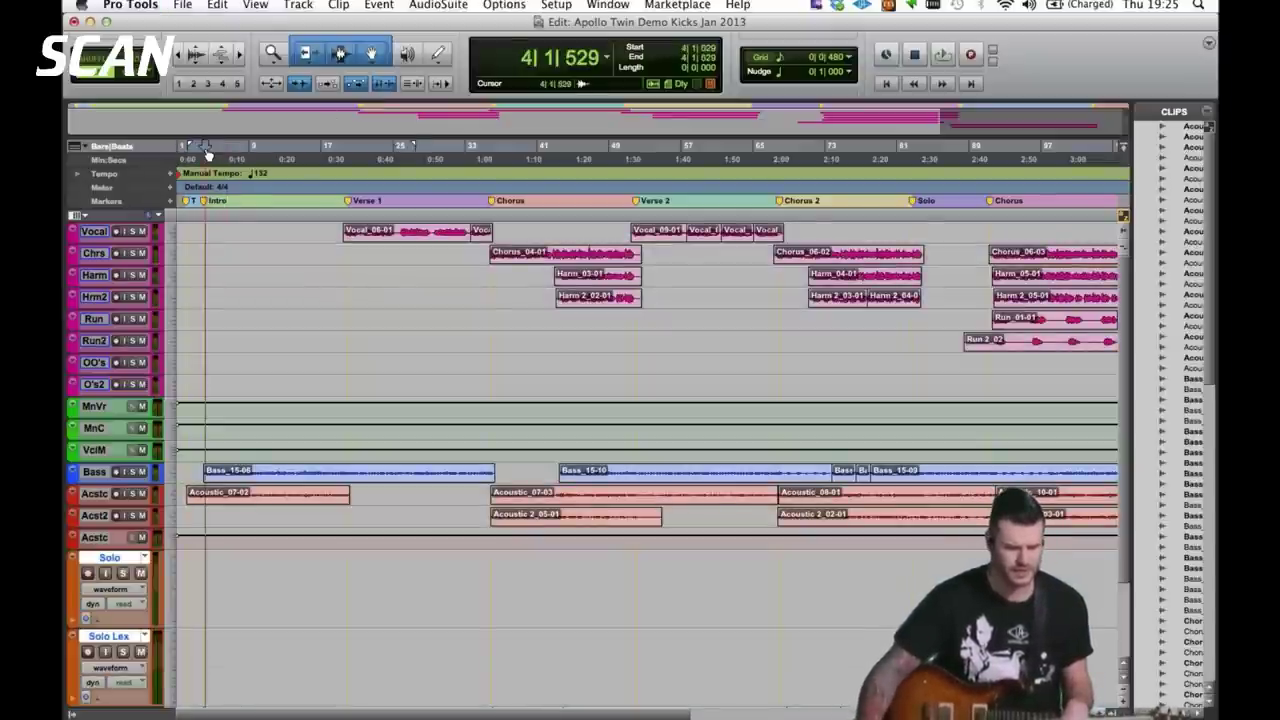
left_click(323, 157)
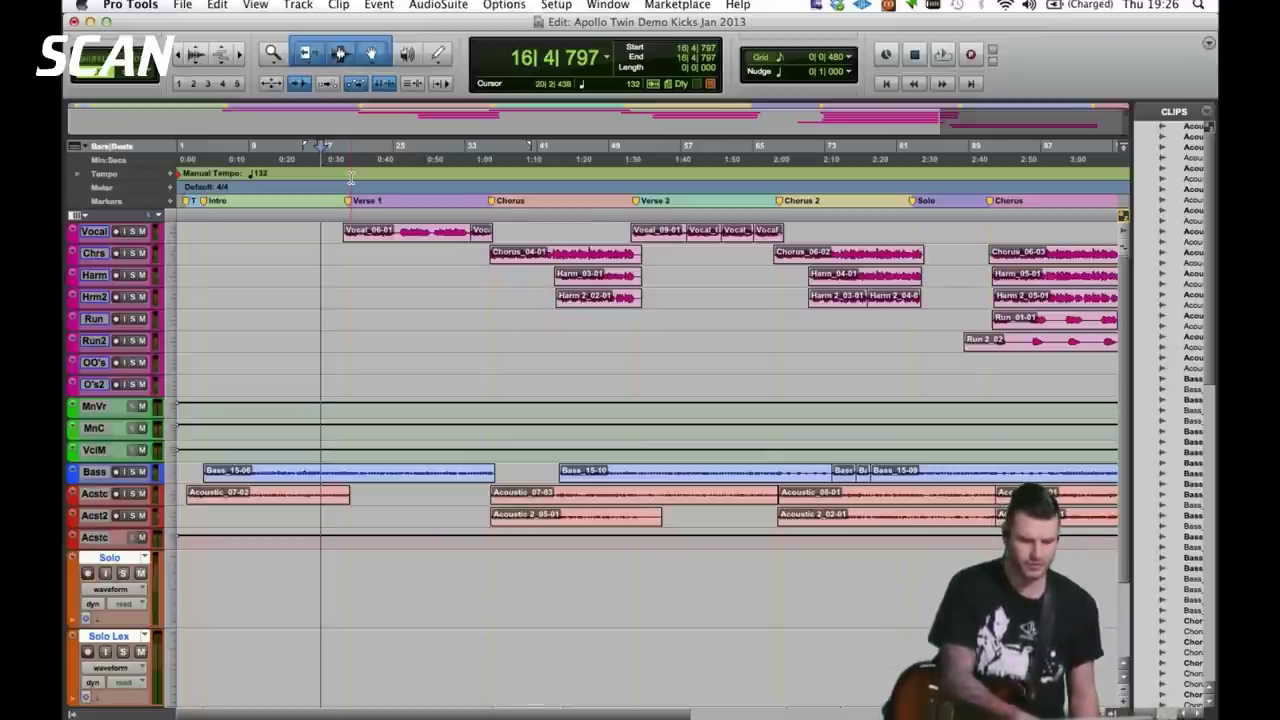
Step: Play the session from 16|4|797, look at the Mix window and return to the Edit window
key("space")
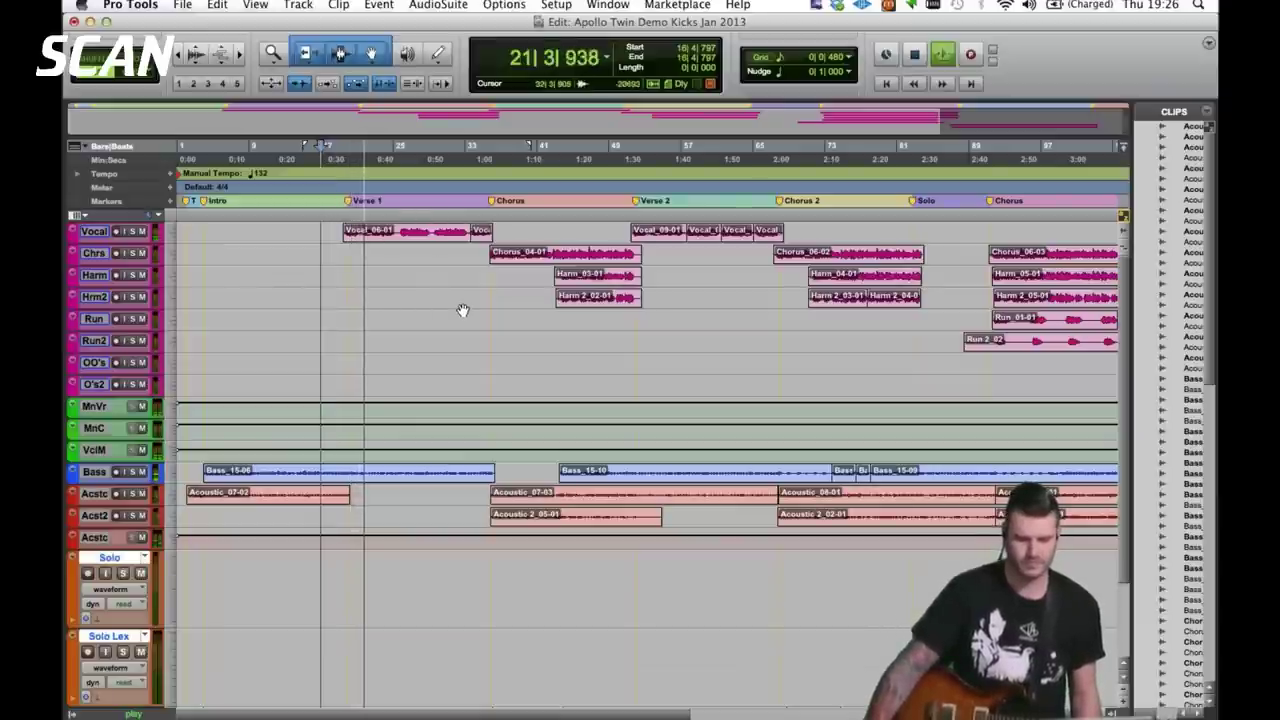
key("super+equal")
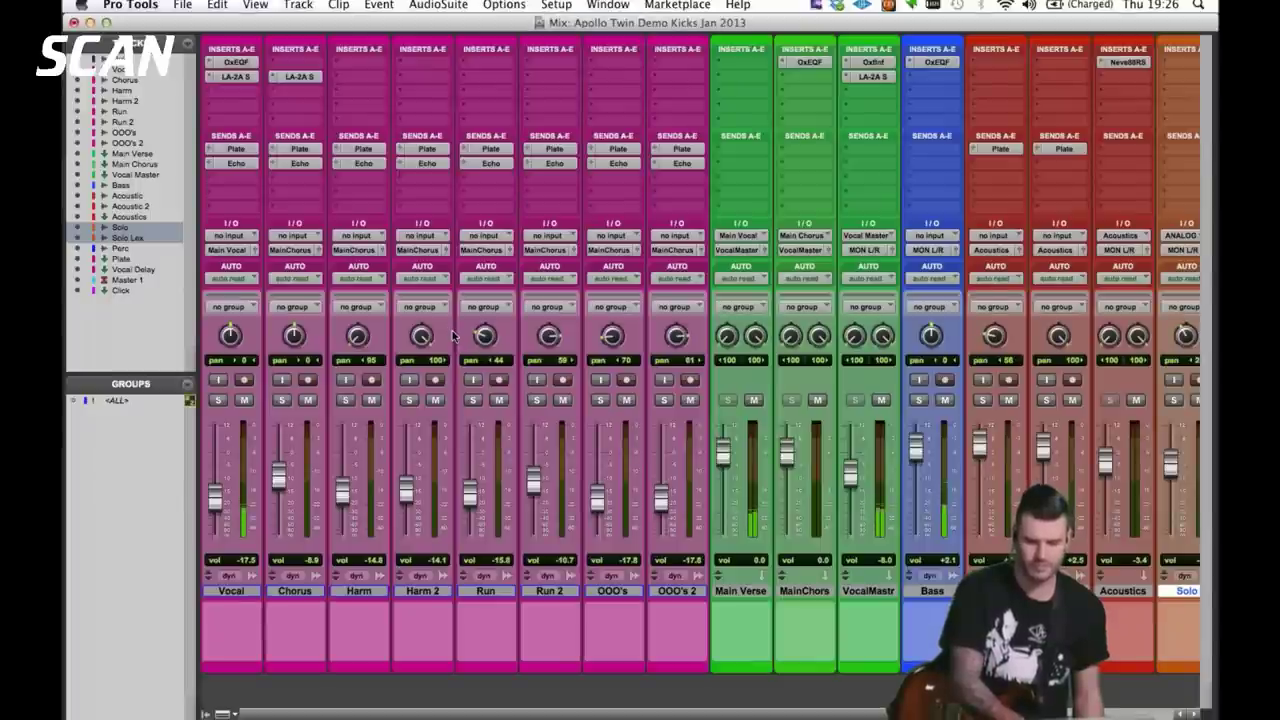
key("super+equal")
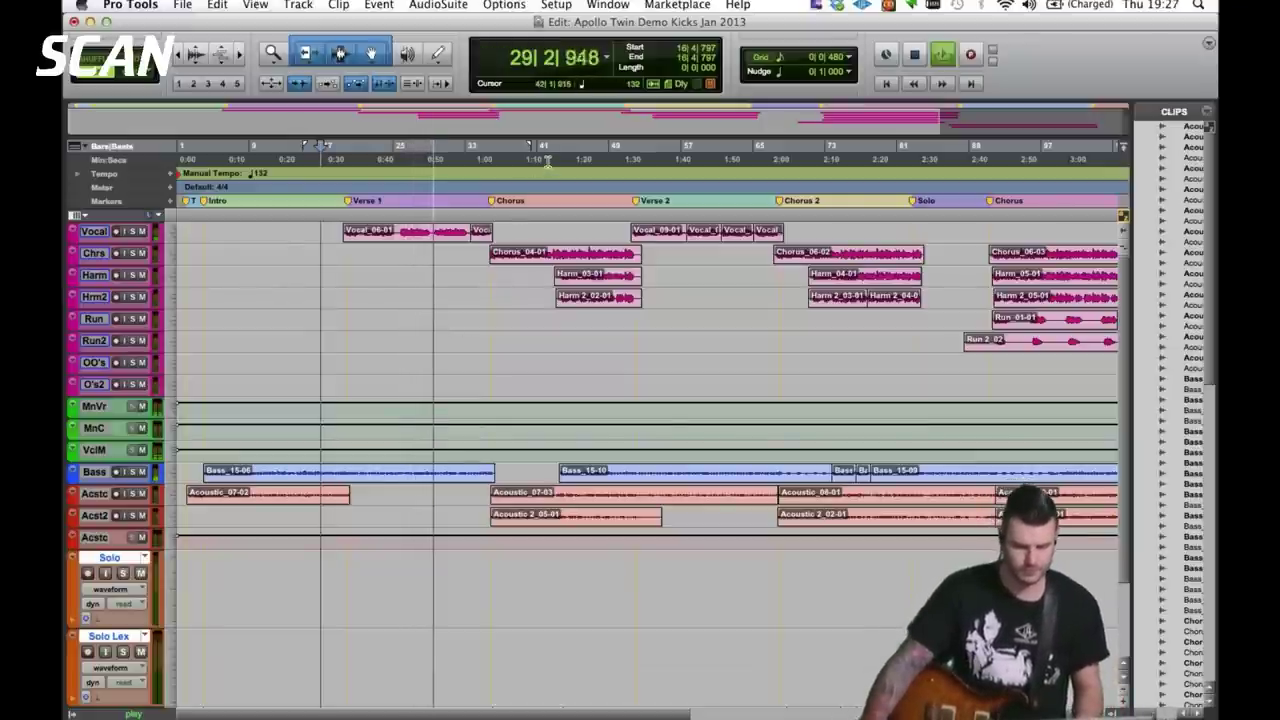
Step: Bring up the Mix window, open the Oxford EQ on the MainChors track and move it clear of the green channel strips
key("super+equal")
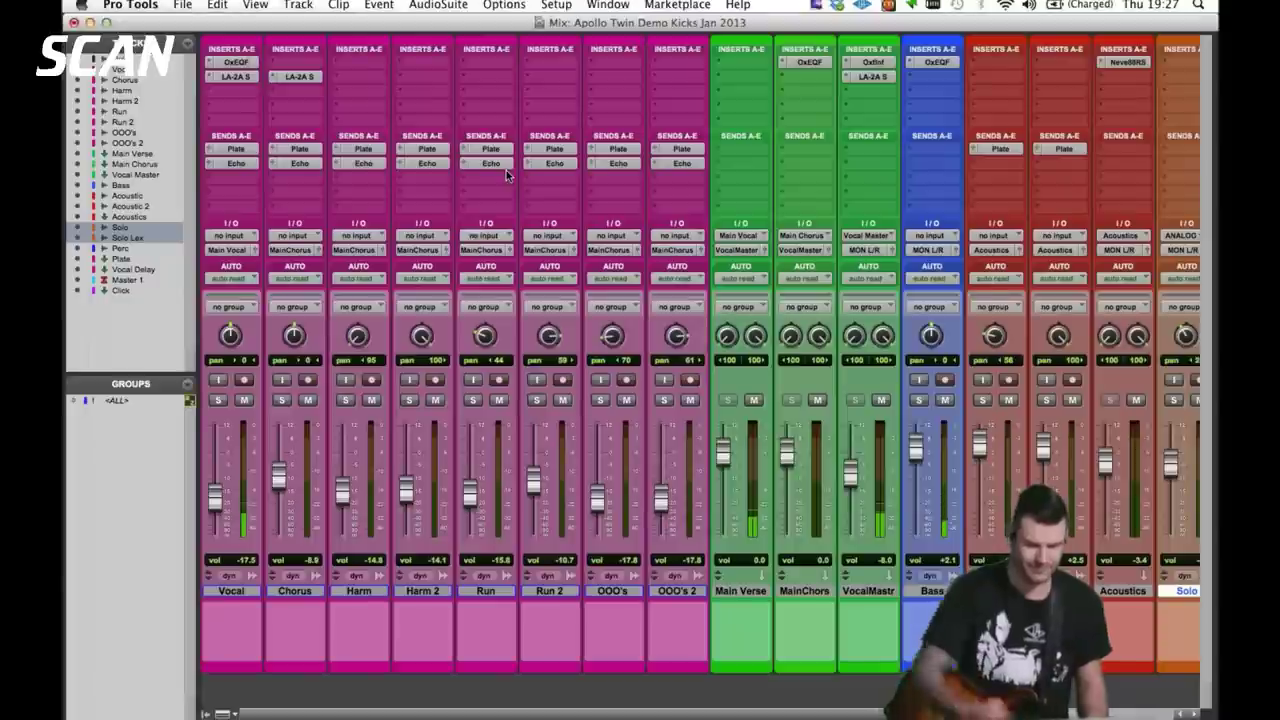
left_click(815, 62)
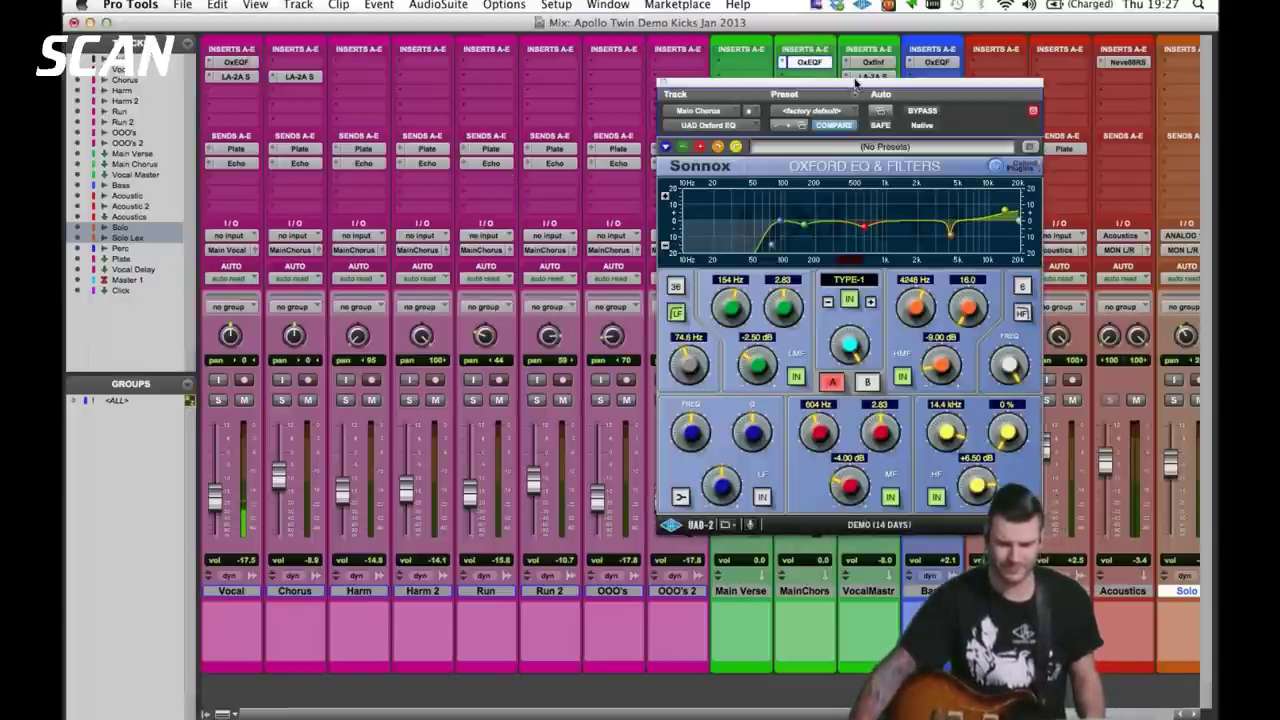
left_click_drag(852, 78, 486, 21)
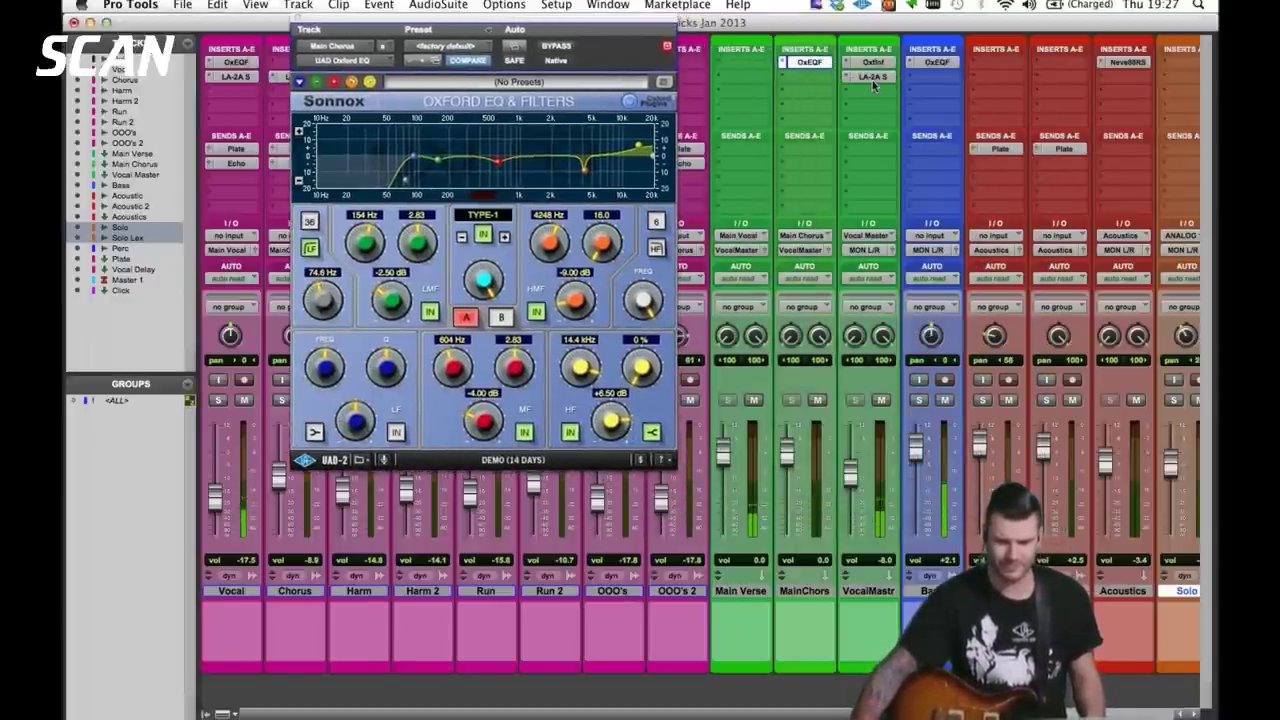
Step: Open the EMT 140 reverb on the Plate track and reposition its window, also over the Edit window
scroll(872, 82, "right", 2)
scroll(870, 85, "right", 5)
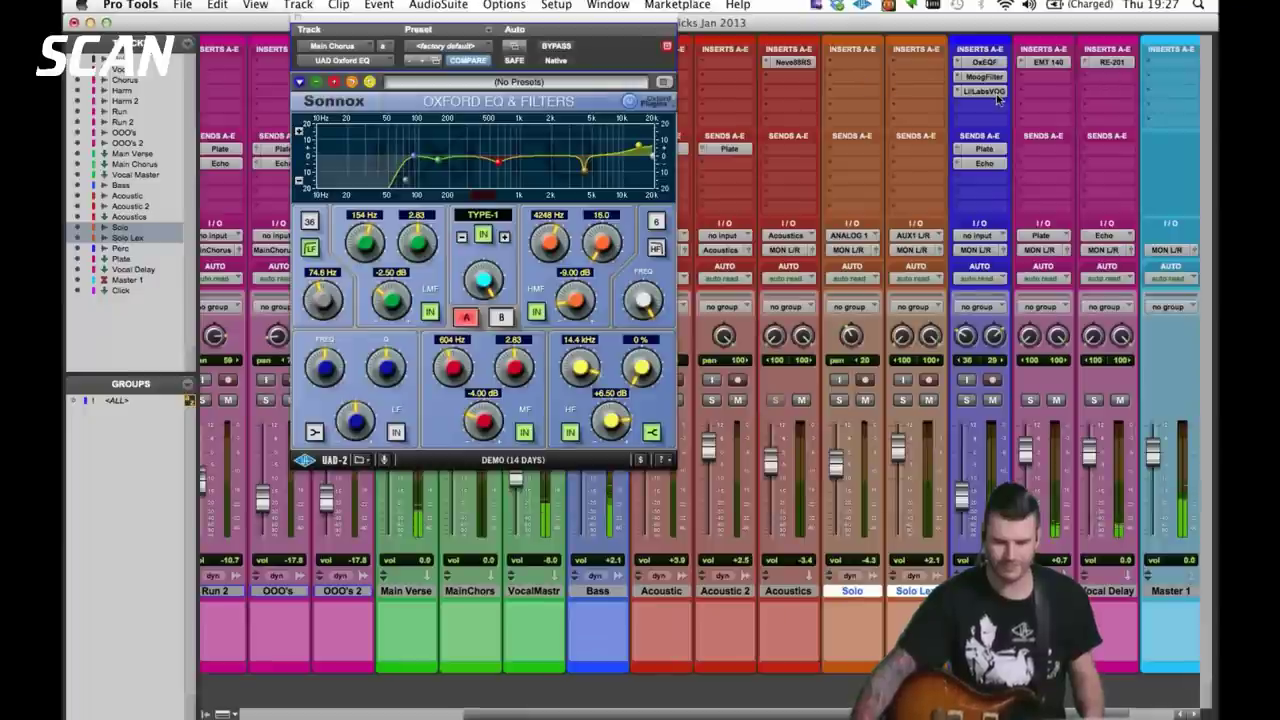
left_click(1040, 63)
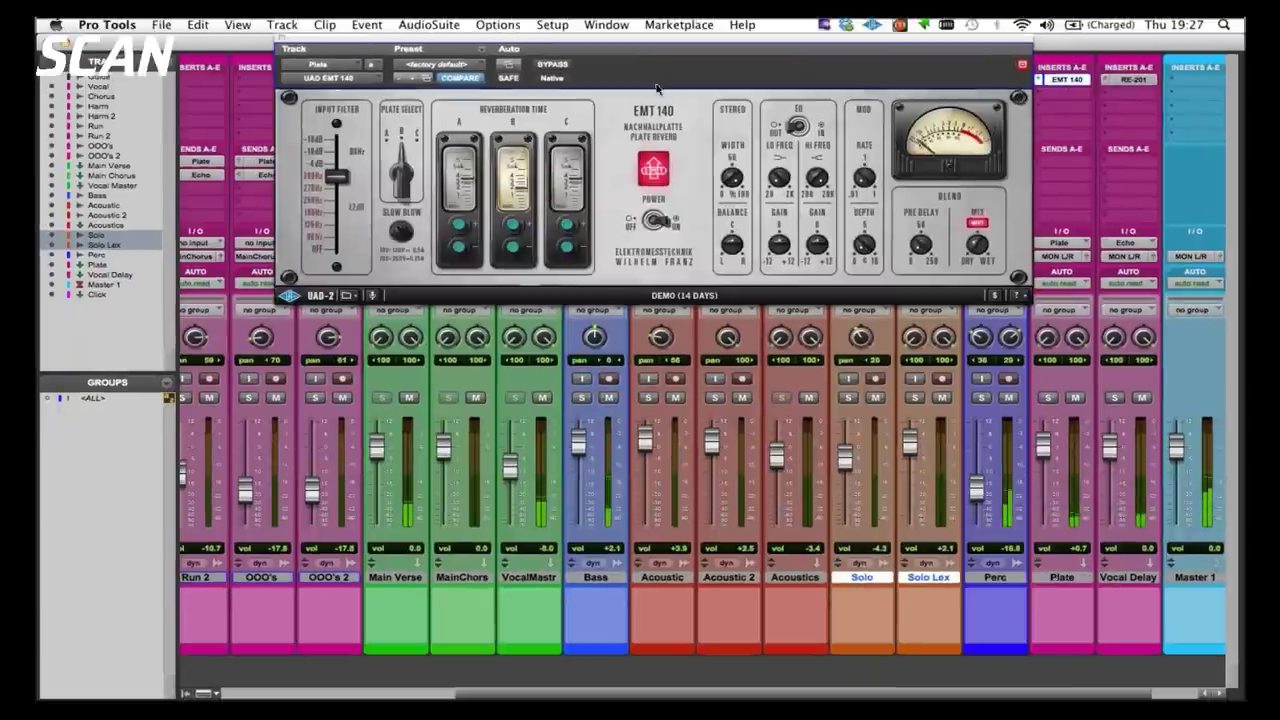
left_click_drag(630, 47, 507, 83)
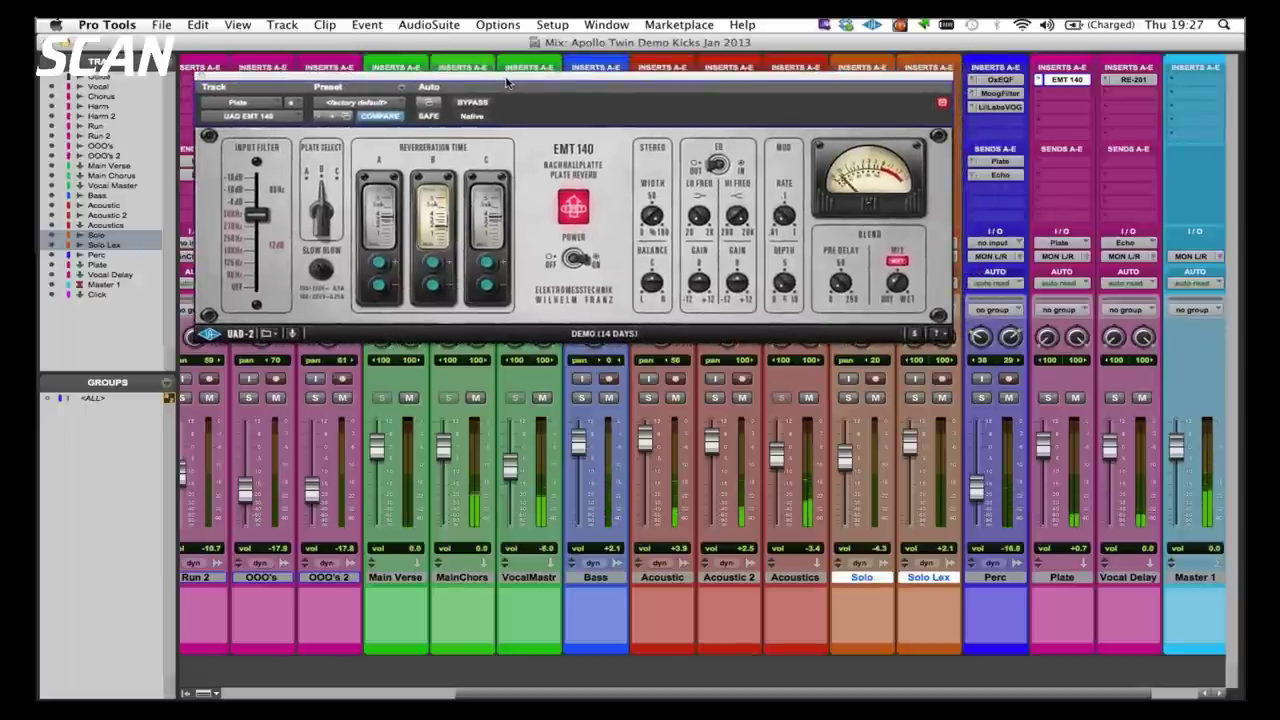
key("super+equal")
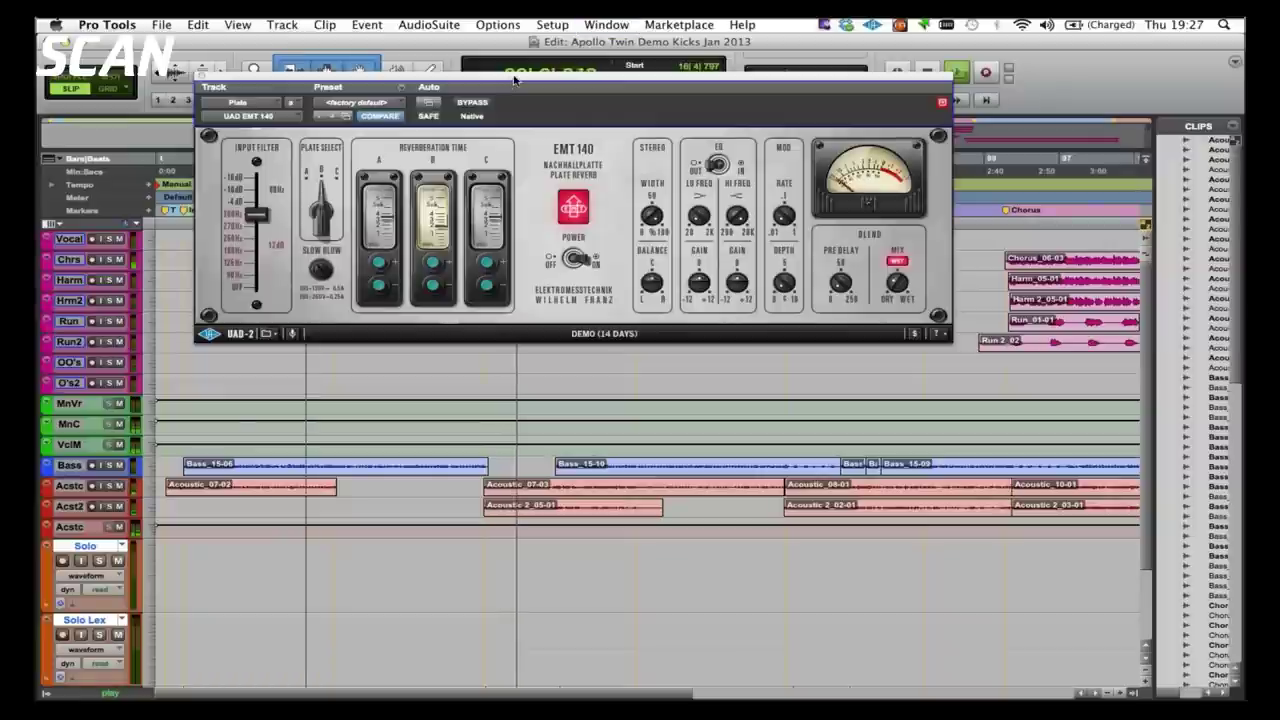
left_click_drag(507, 83, 474, 53)
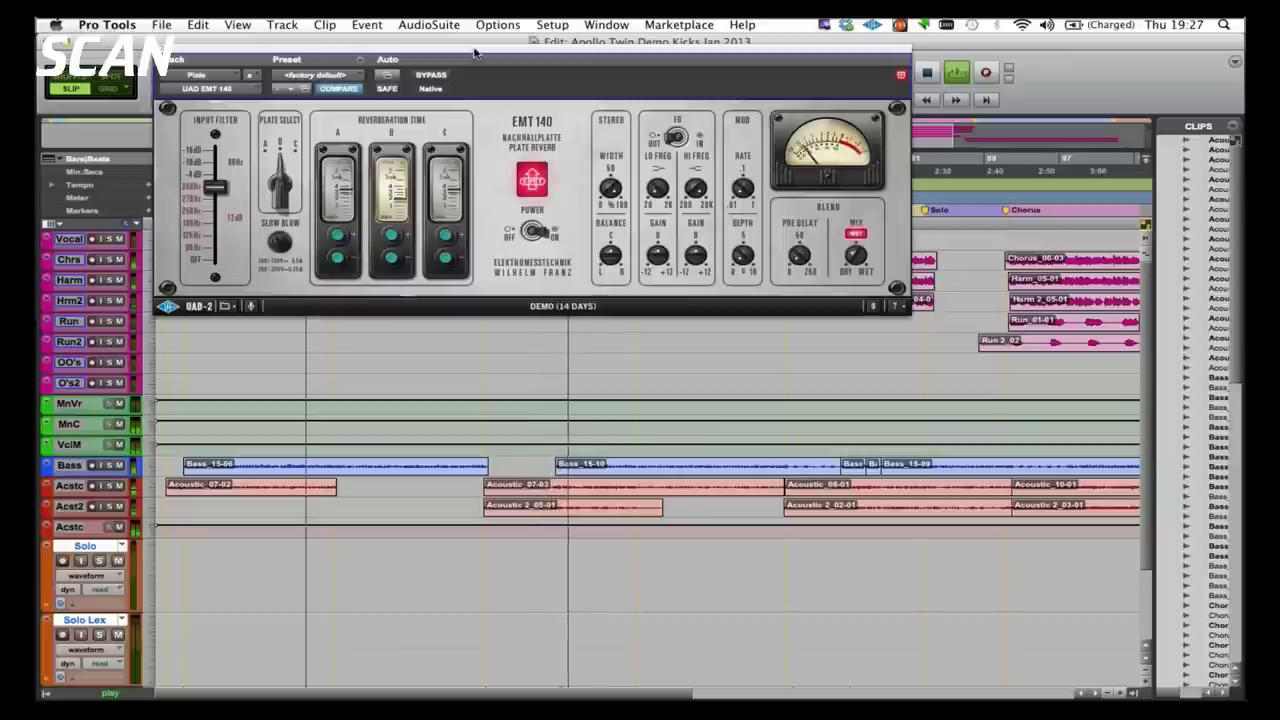
Step: Return to the Mix window and lower the Master 1 fader to -16.5 dB
key("super+equal")
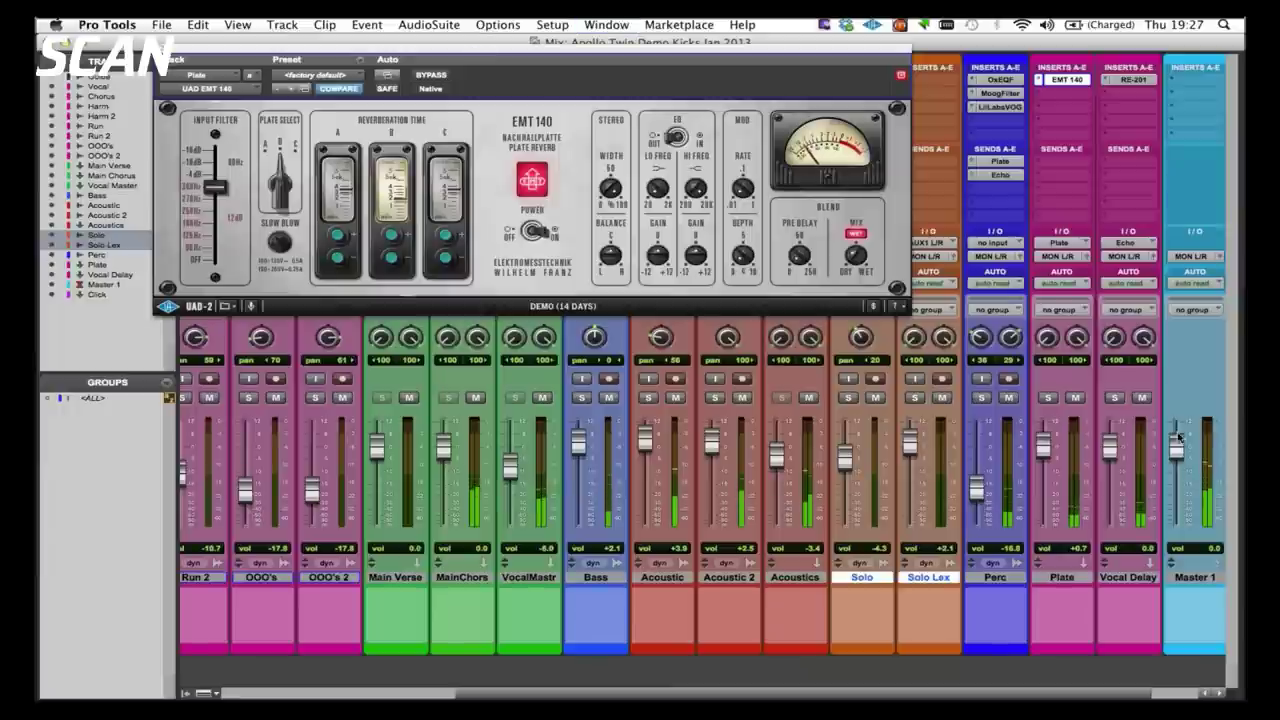
left_click_drag(1177, 444, 1179, 489)
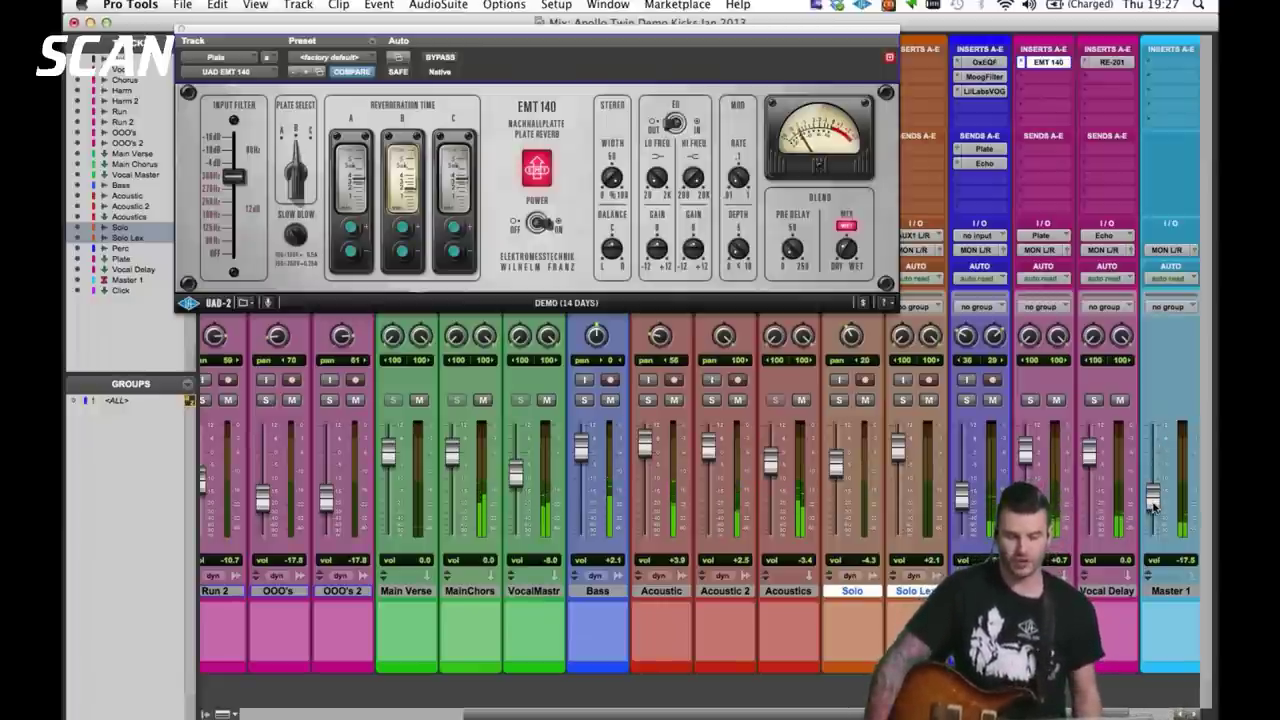
left_click_drag(1153, 507, 1150, 502)
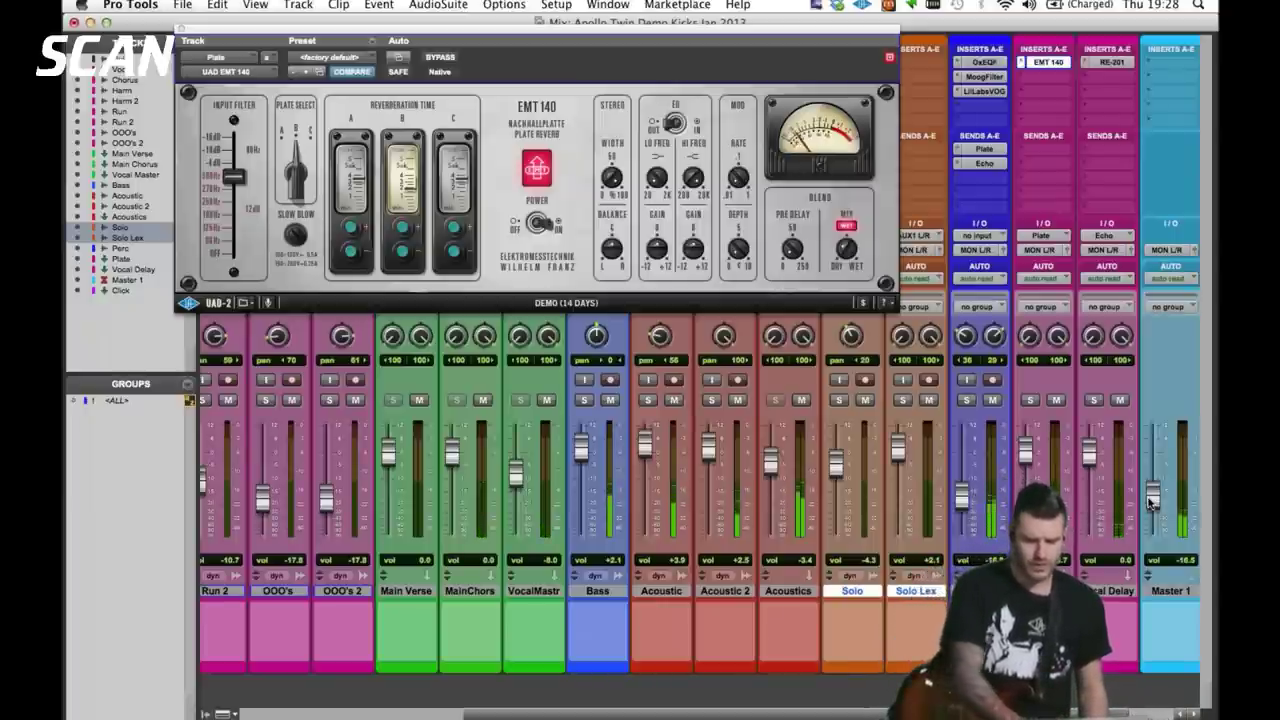
Step: Switch to the Edit window and stop playback
key("super+equal")
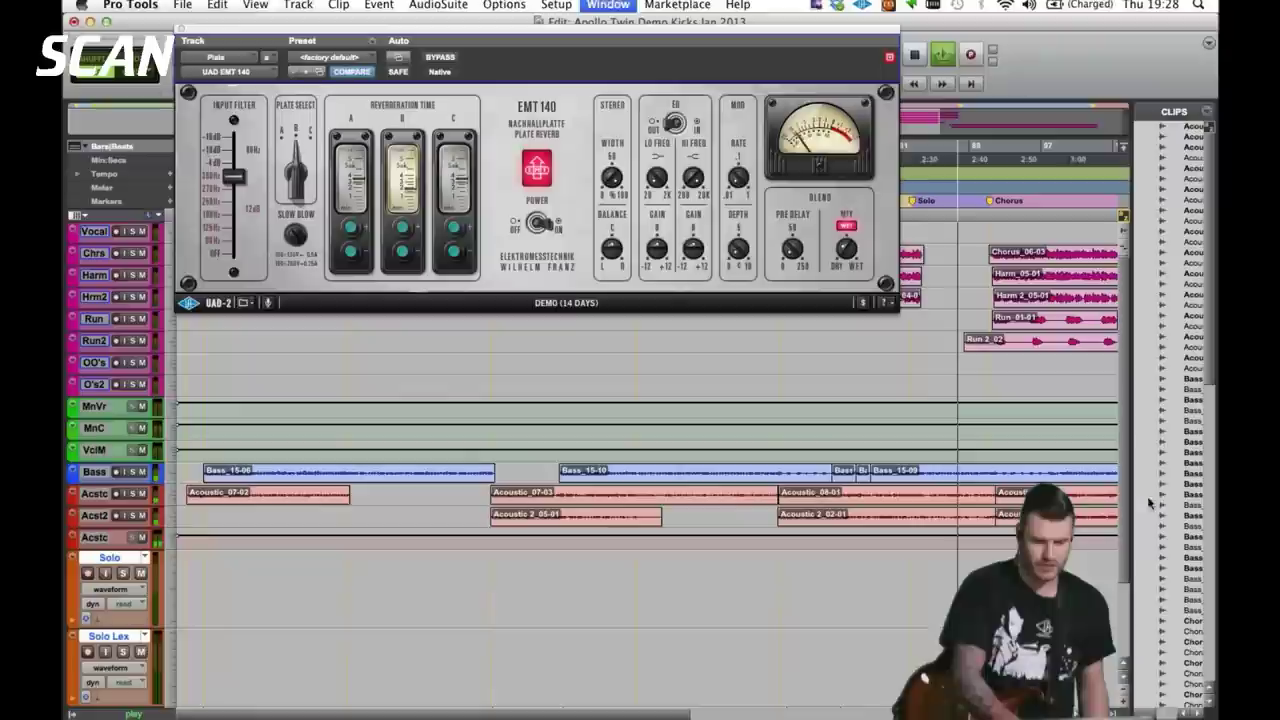
key("space")
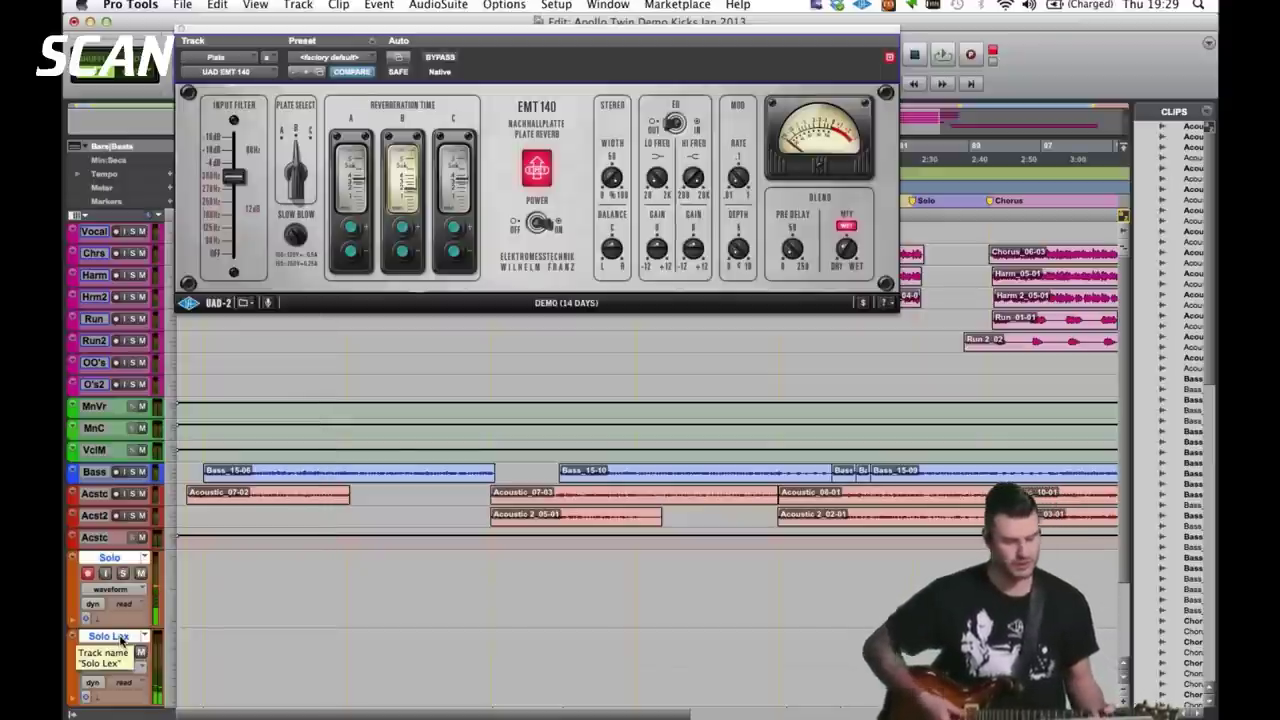
Step: Bring back the Mix window and close the EMT 140 plug-in window
key("super+equal")
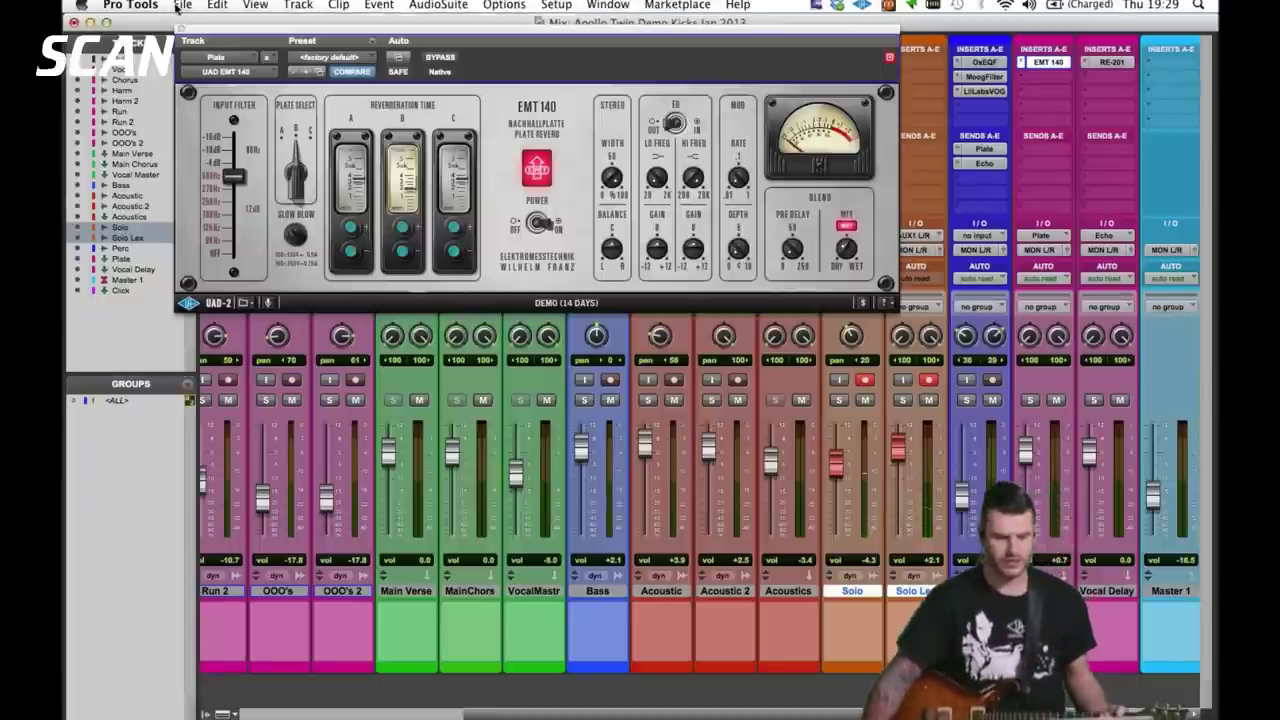
left_click(183, 30)
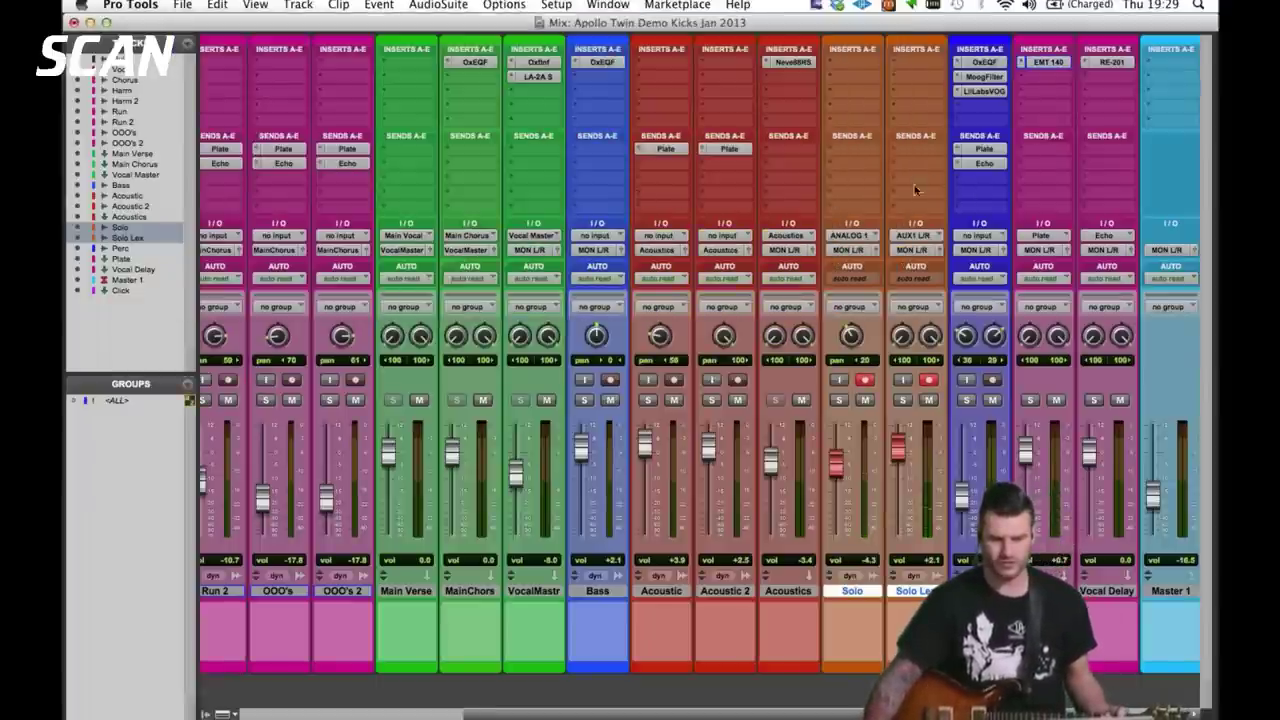
Step: Look at the input routing options of the Solo Lex track and dismiss the list without choosing a new input
left_click(920, 237)
mouse_move(922, 241)
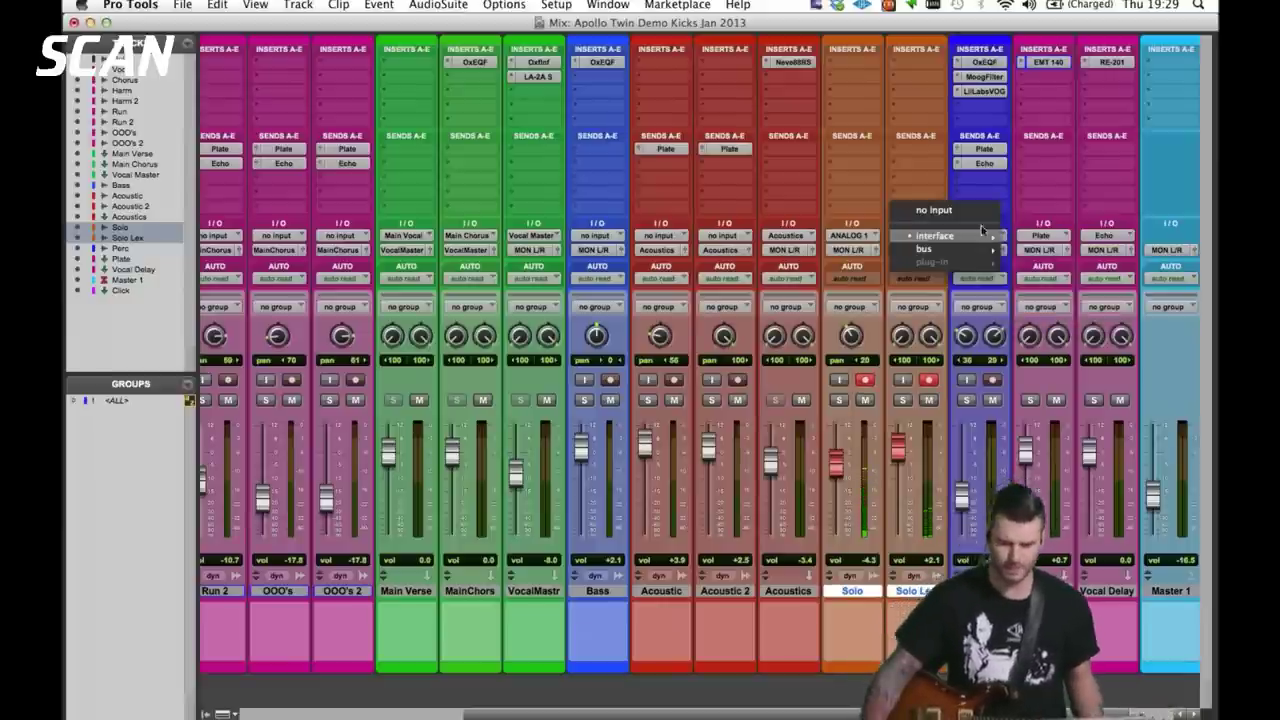
left_click(915, 175)
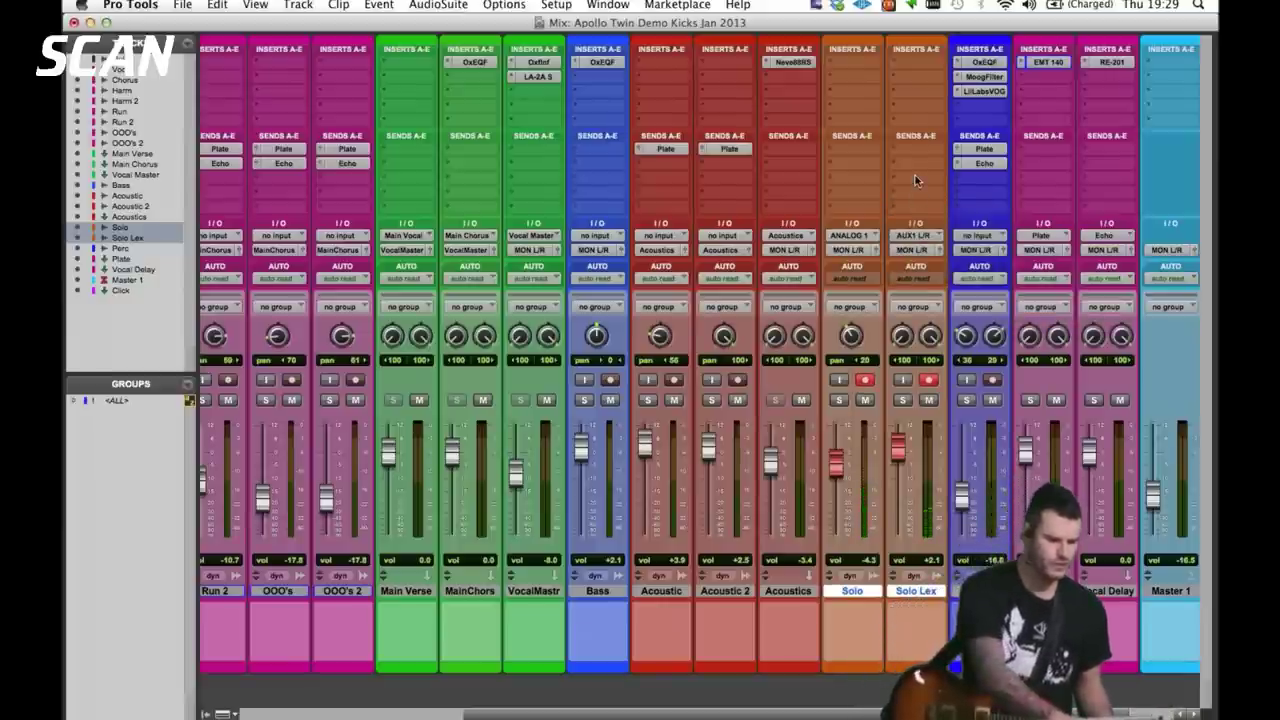
key("shift+r")
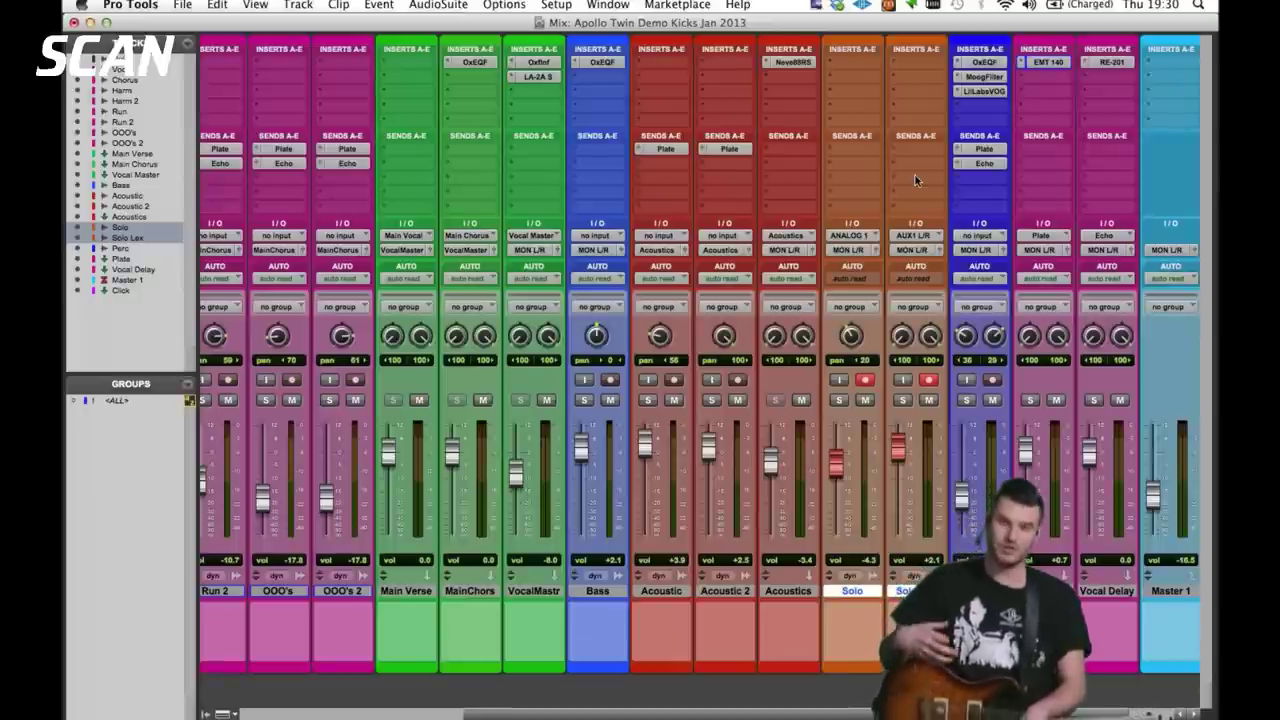
key("shift+r")
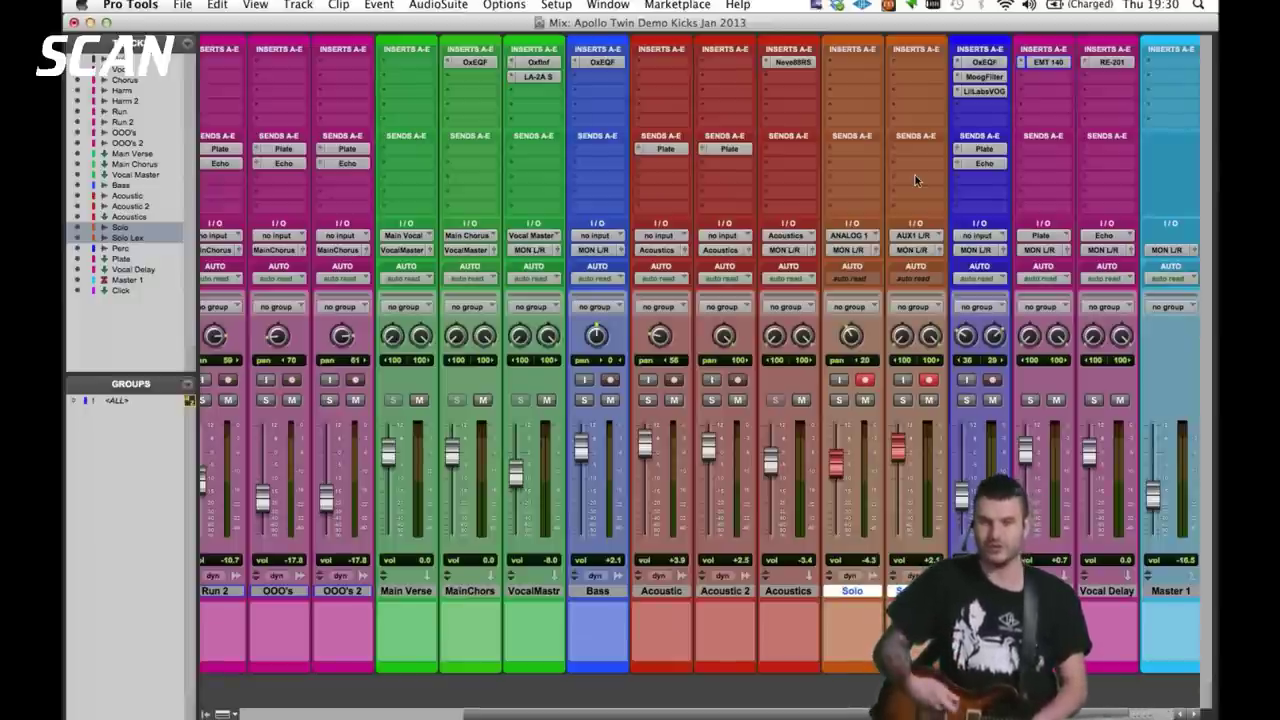